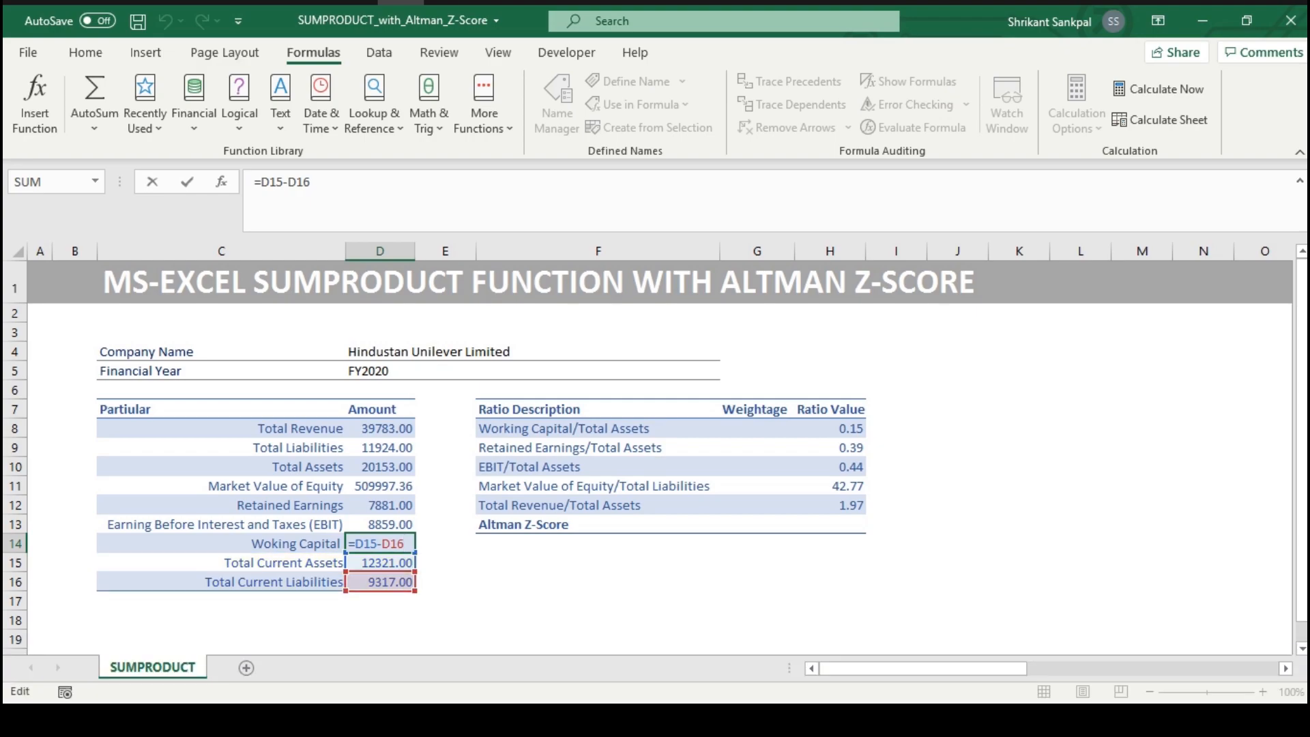
Close the working capital formula in D14 and highlight the five ratio descriptions in F8:F12 for review
key("Return")
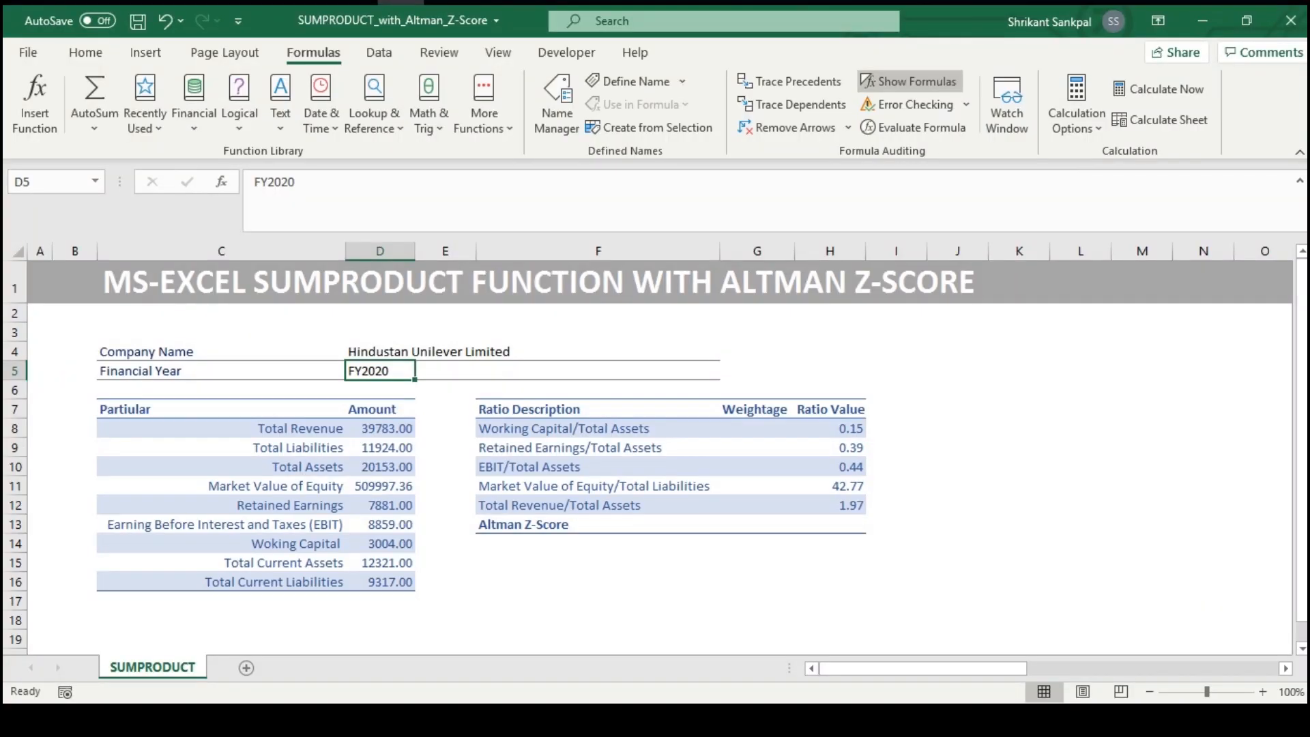
key("Right")
key("Down")
key("Down")
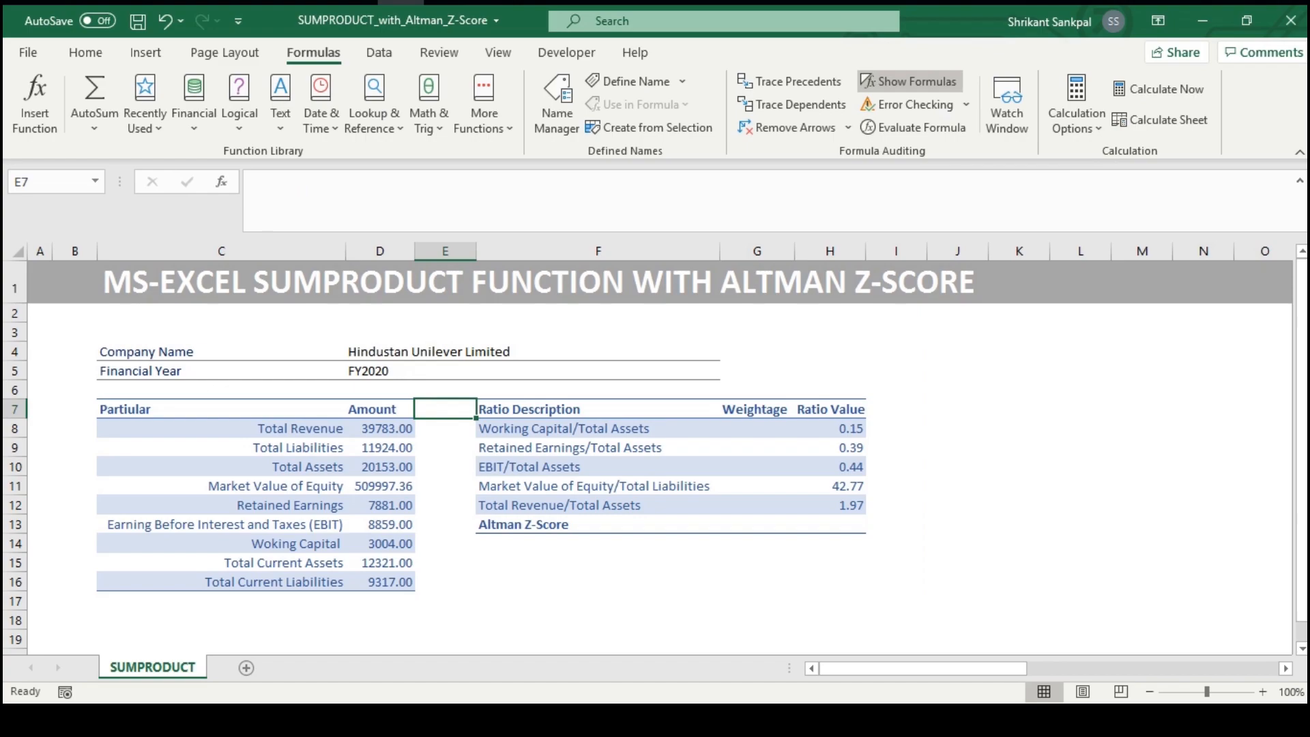
key("Right")
key("Down")
key("shift+Down")
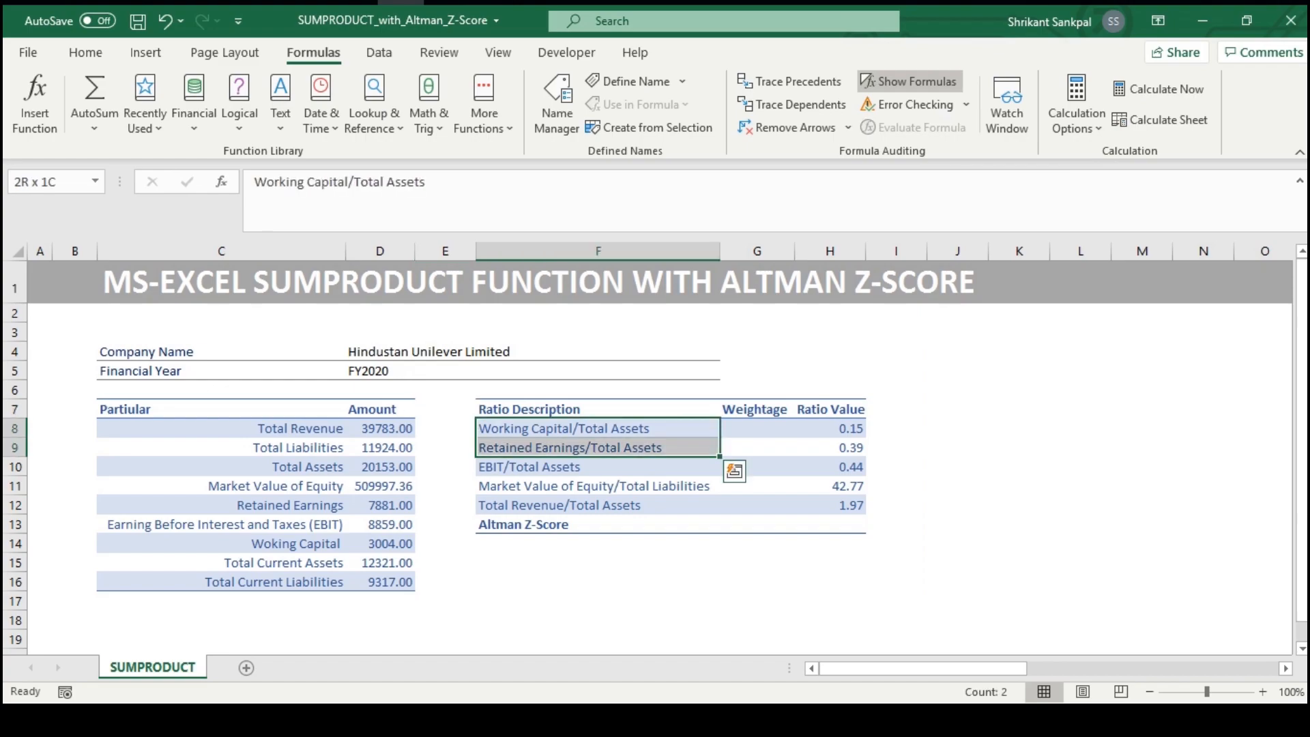
key("shift+Down")
key("shift+Down")
key("shift+Down")
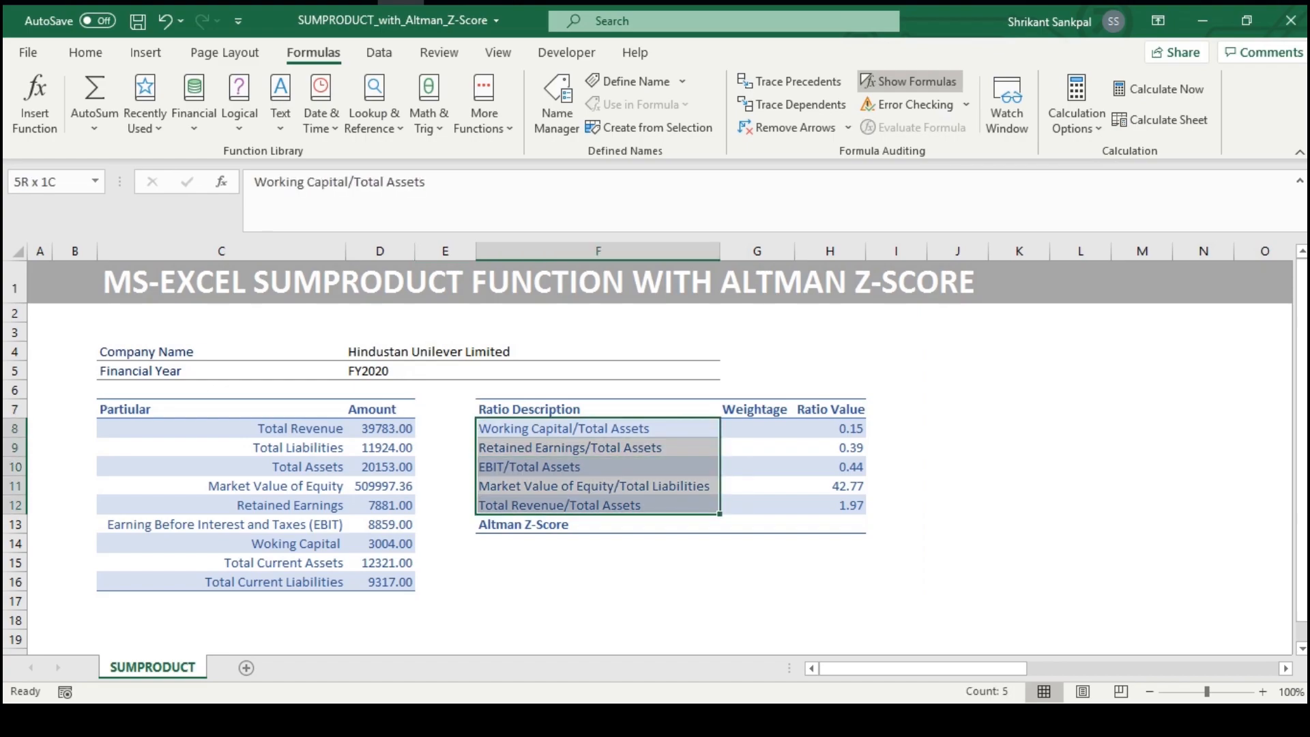
Inspect the formulas behind the five ratio values in H8:H12 one by one, leaving them as they are
key("Right")
key("Right")
key("F2")
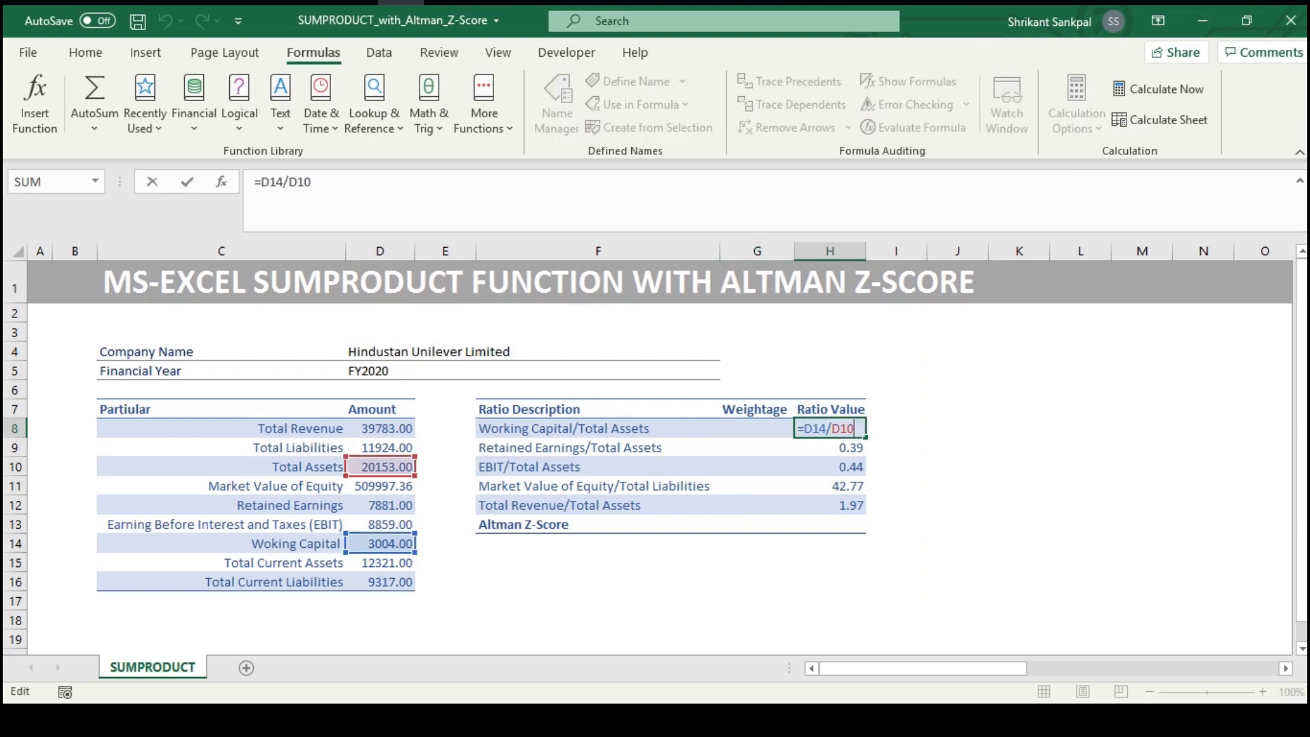
key("Return")
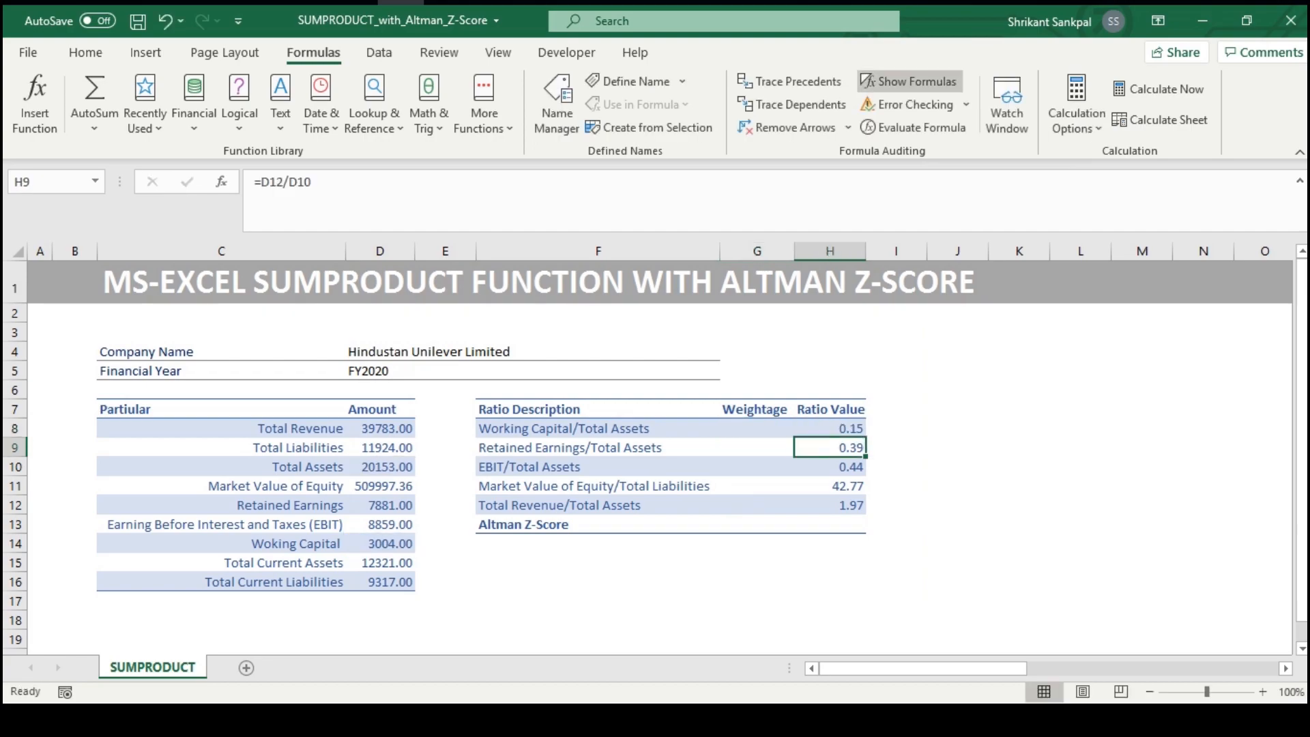
key("F2")
key("Return")
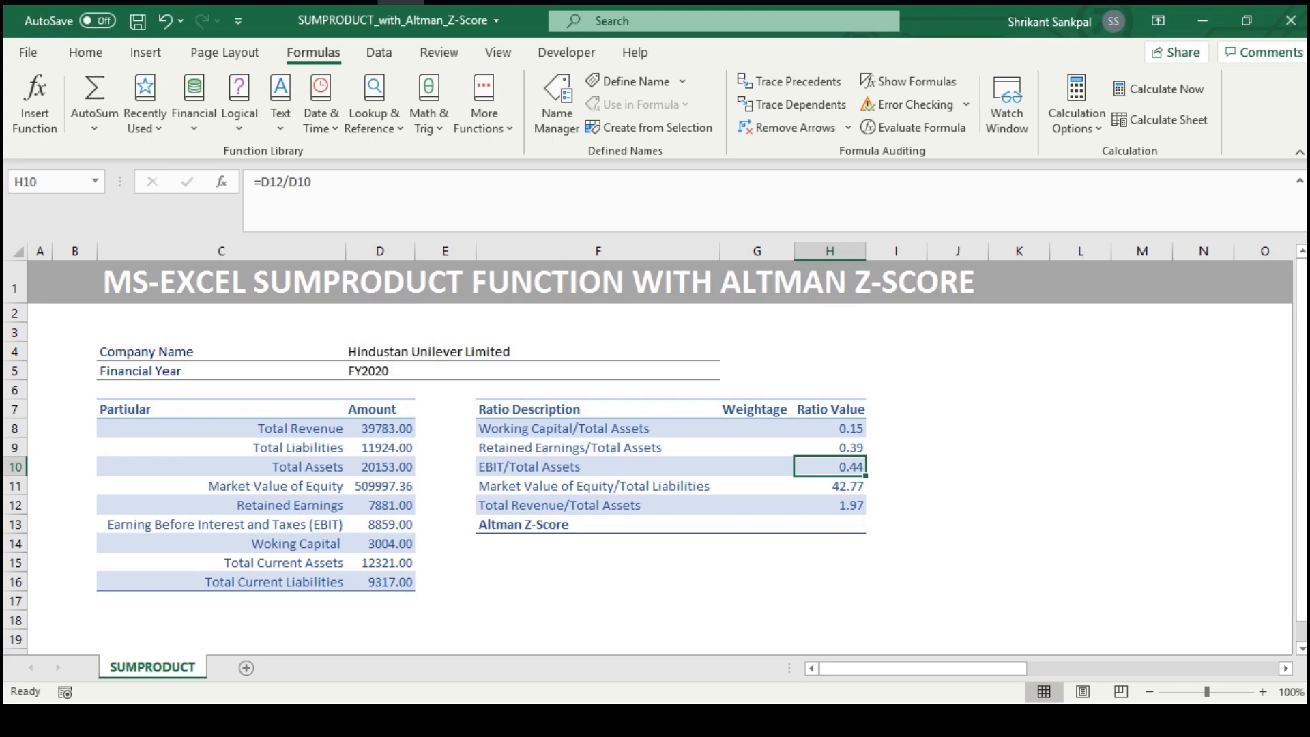
key("F2")
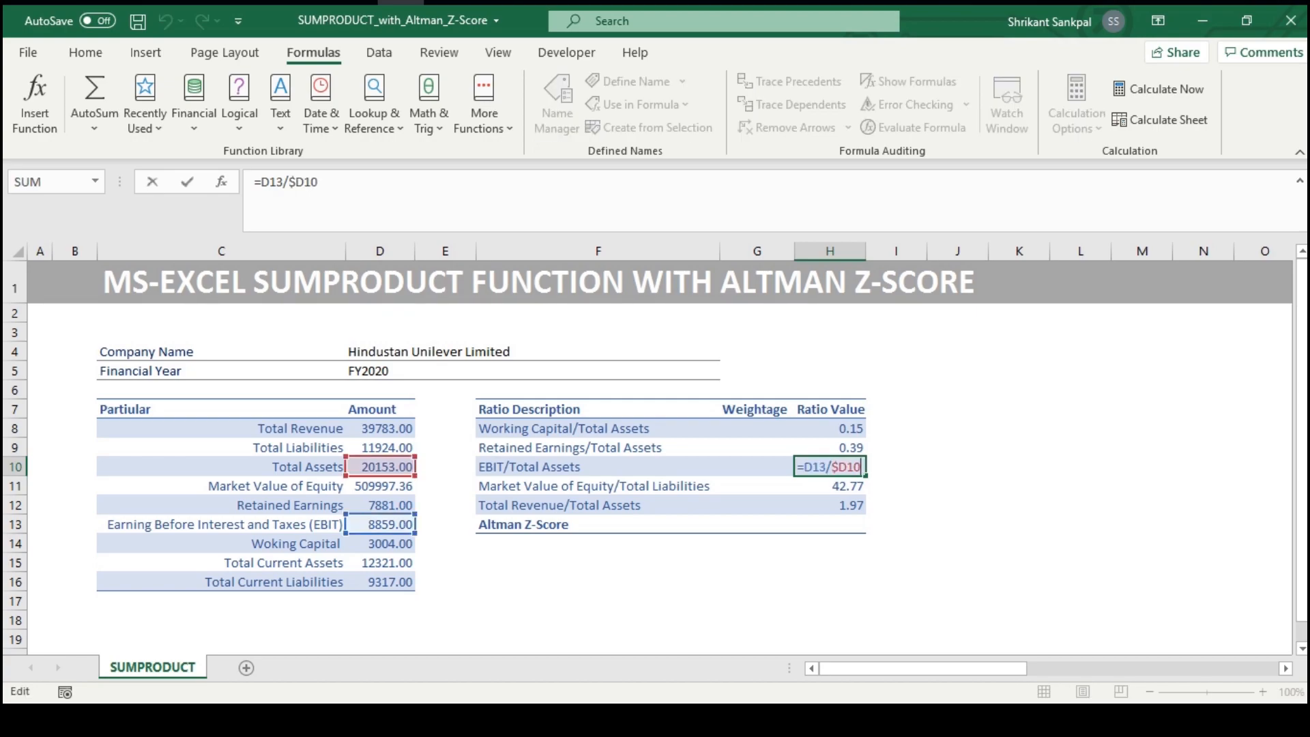
key("Return")
key("F2")
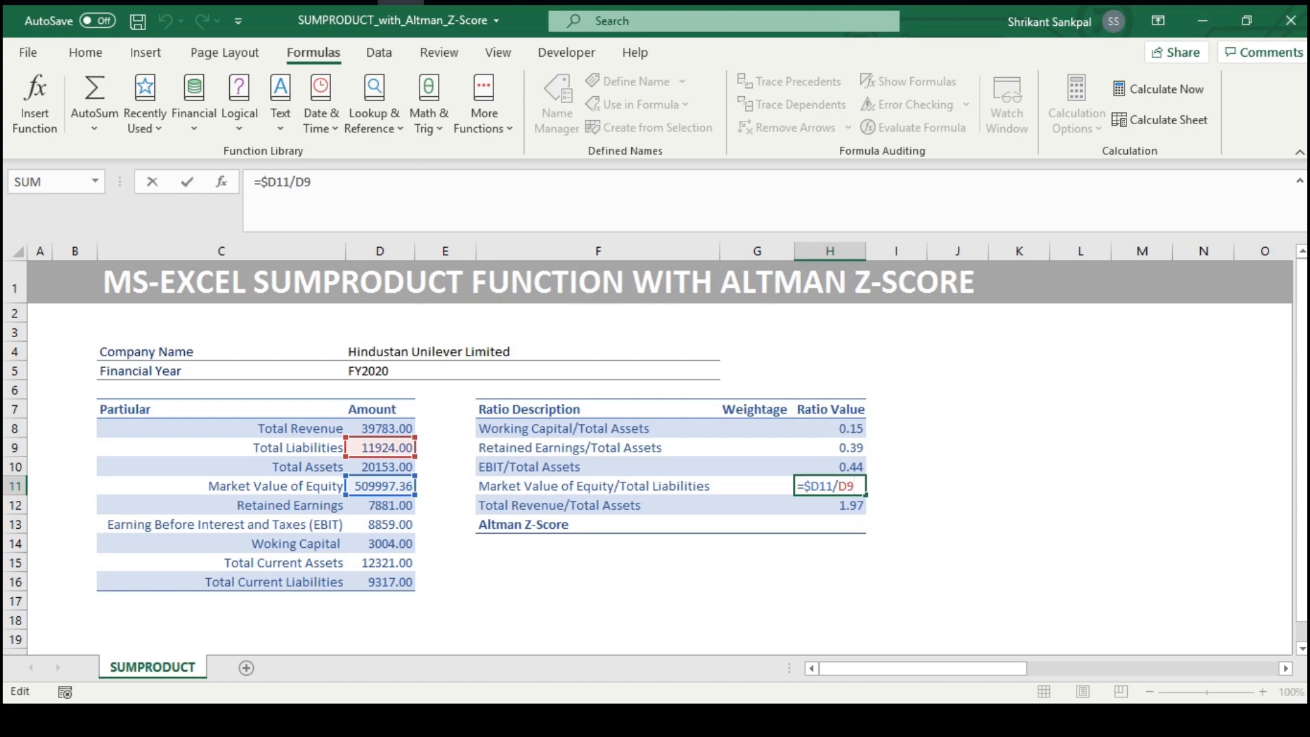
key("Return")
key("F2")
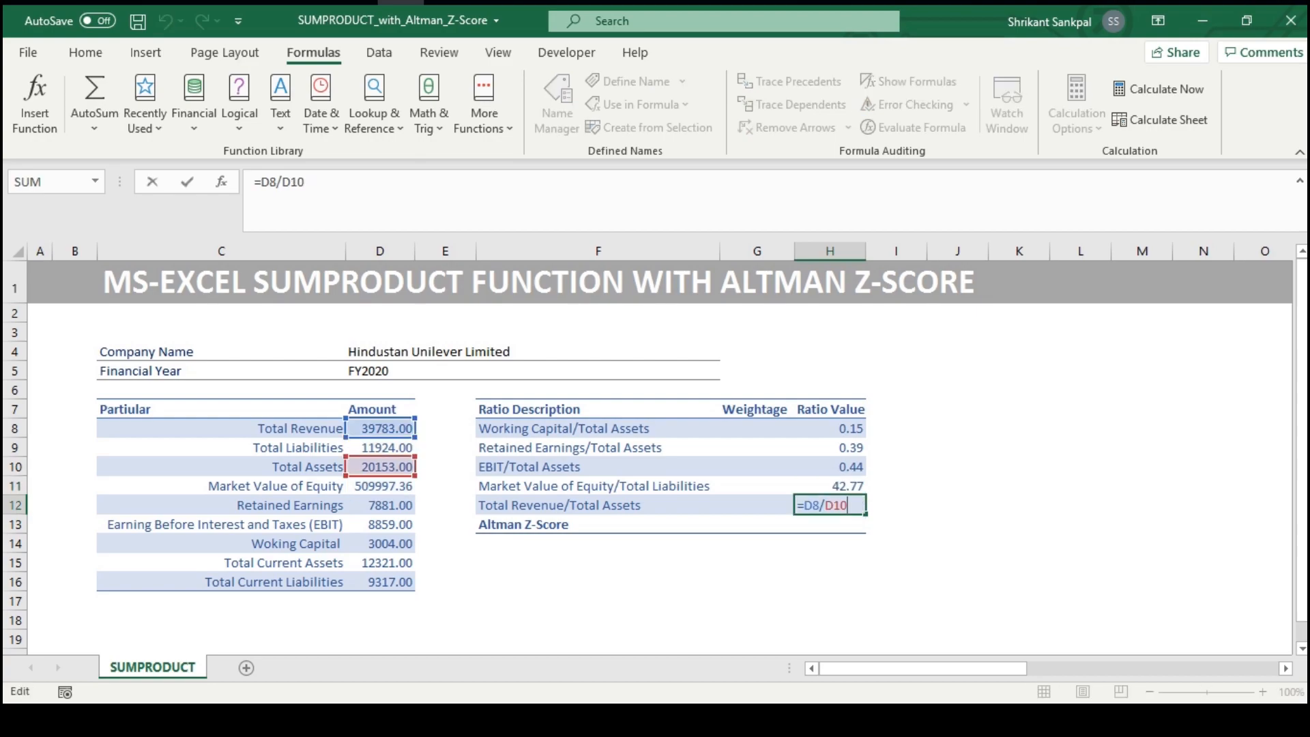
key("ctrl+Return")
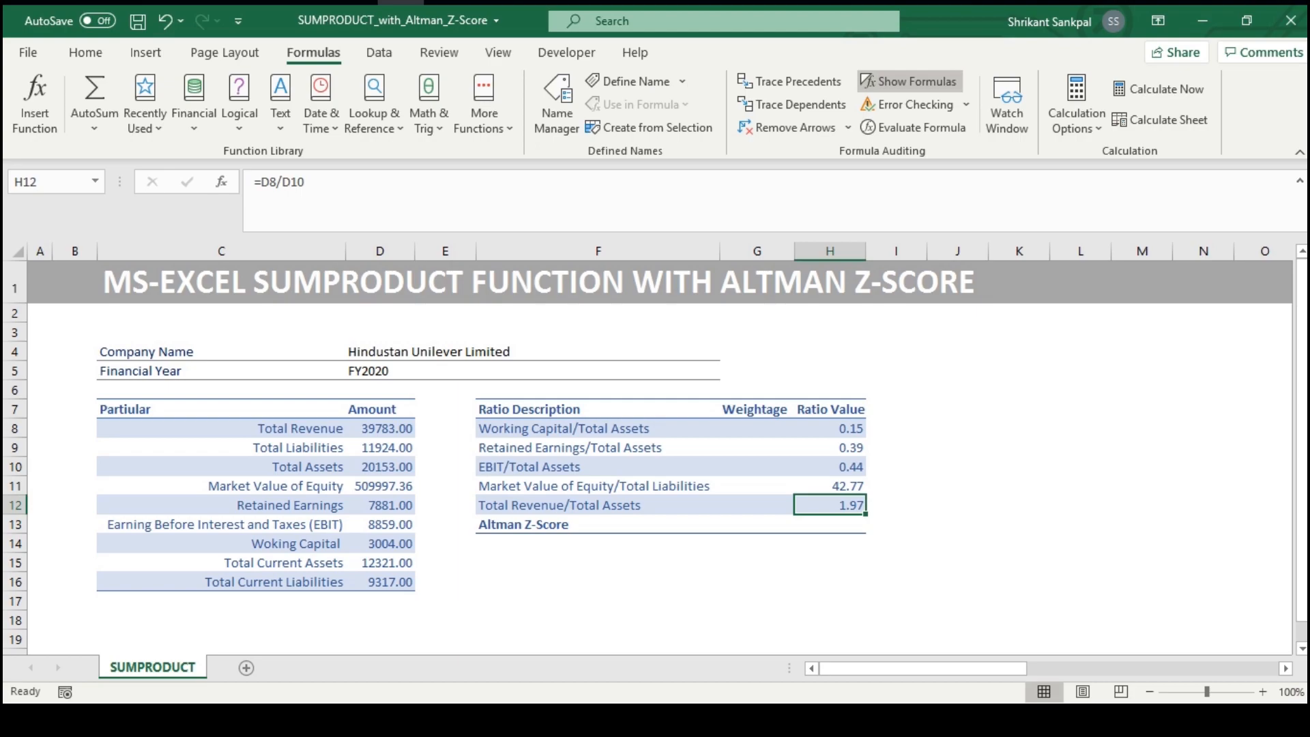
Enter the weightages 1.2, 1.4, 3.3, 0.6 and 1 in G8:G12
key("ctrl+Up")
key("Down")
key("Left")
type("1.2")
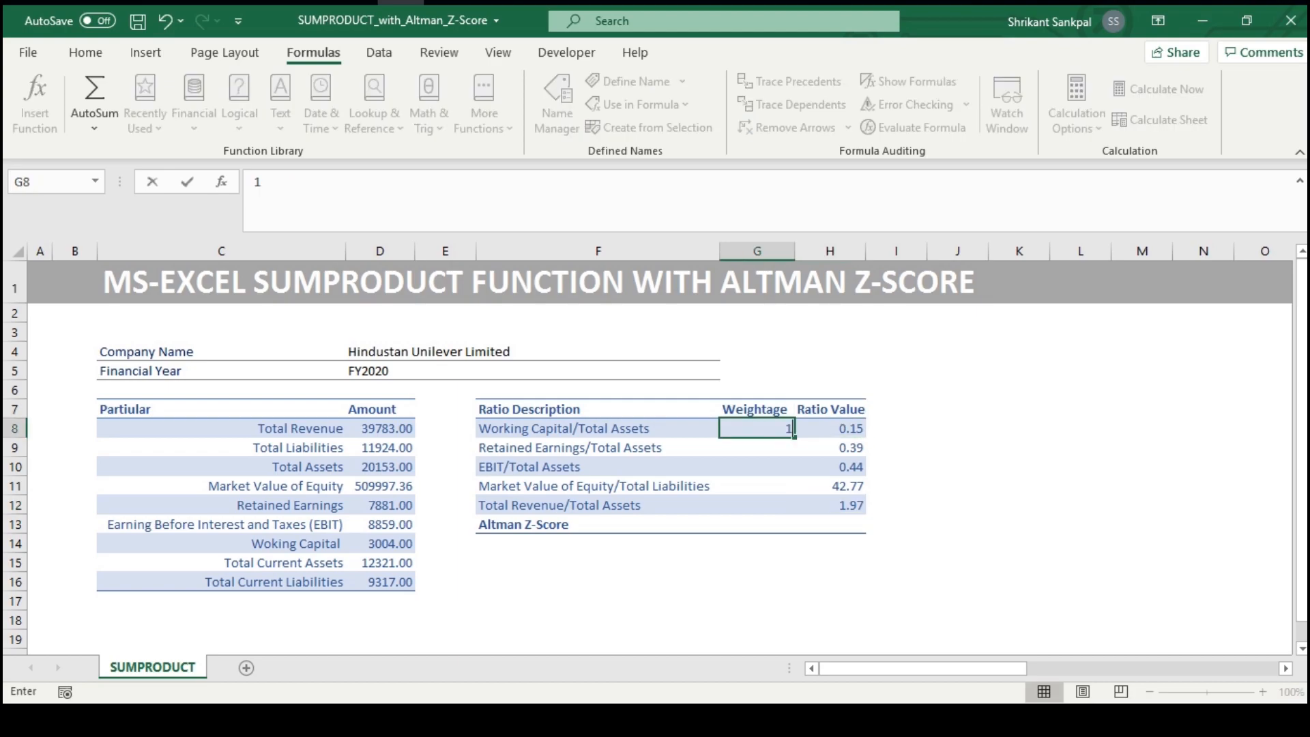
key("Return")
type("1.4")
key("Return")
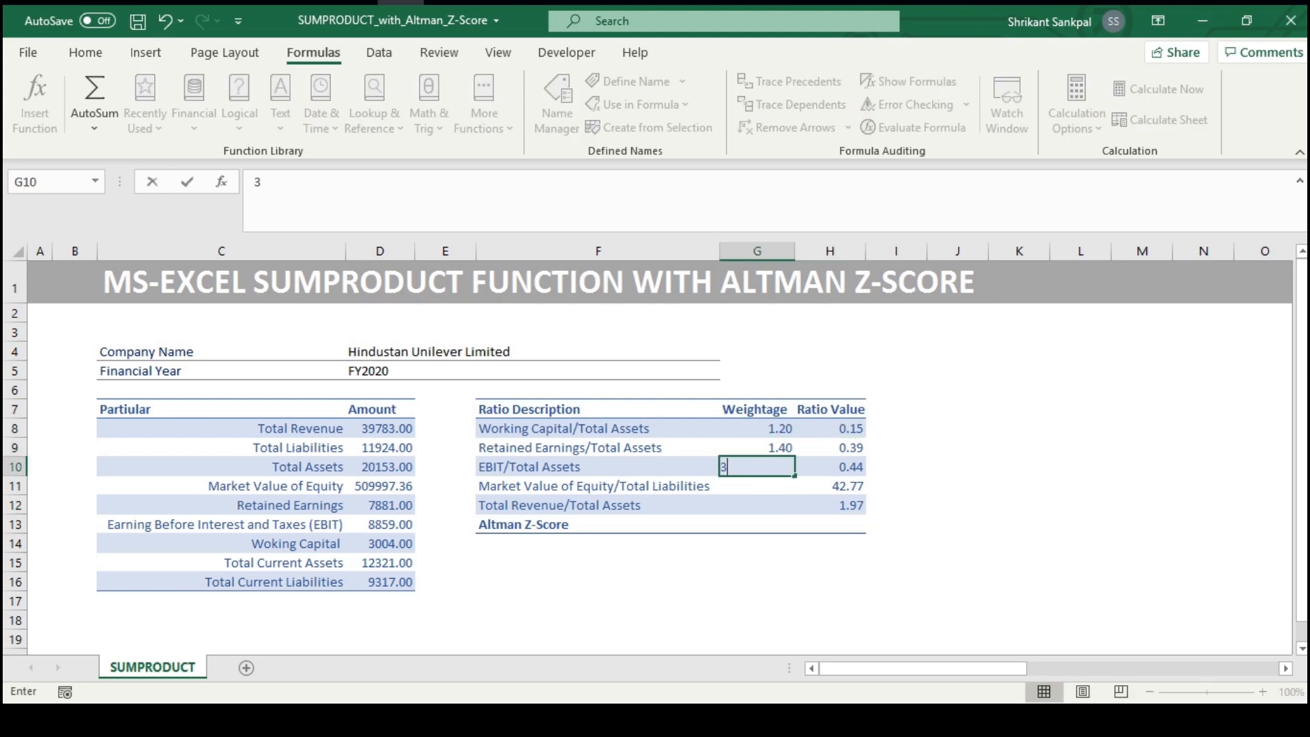
type("3.3")
key("Return")
type("0.6")
key("Return")
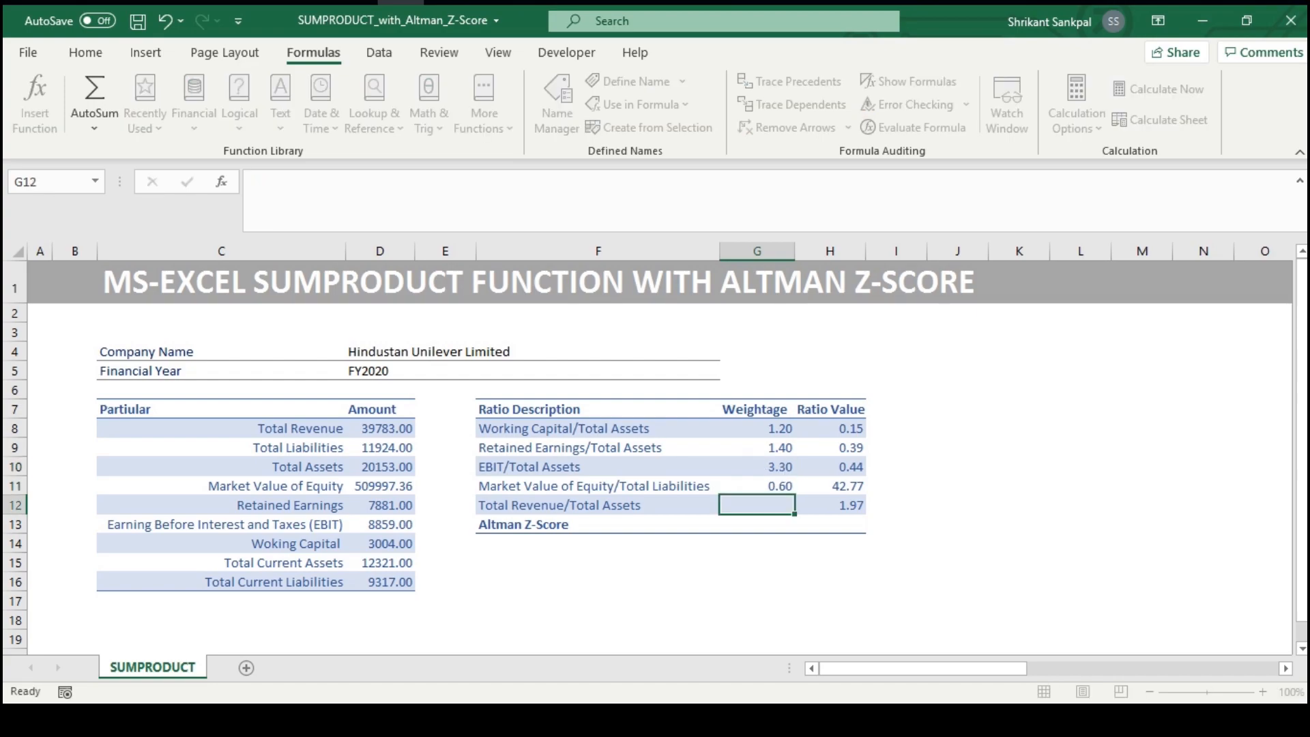
type("1")
key("Return")
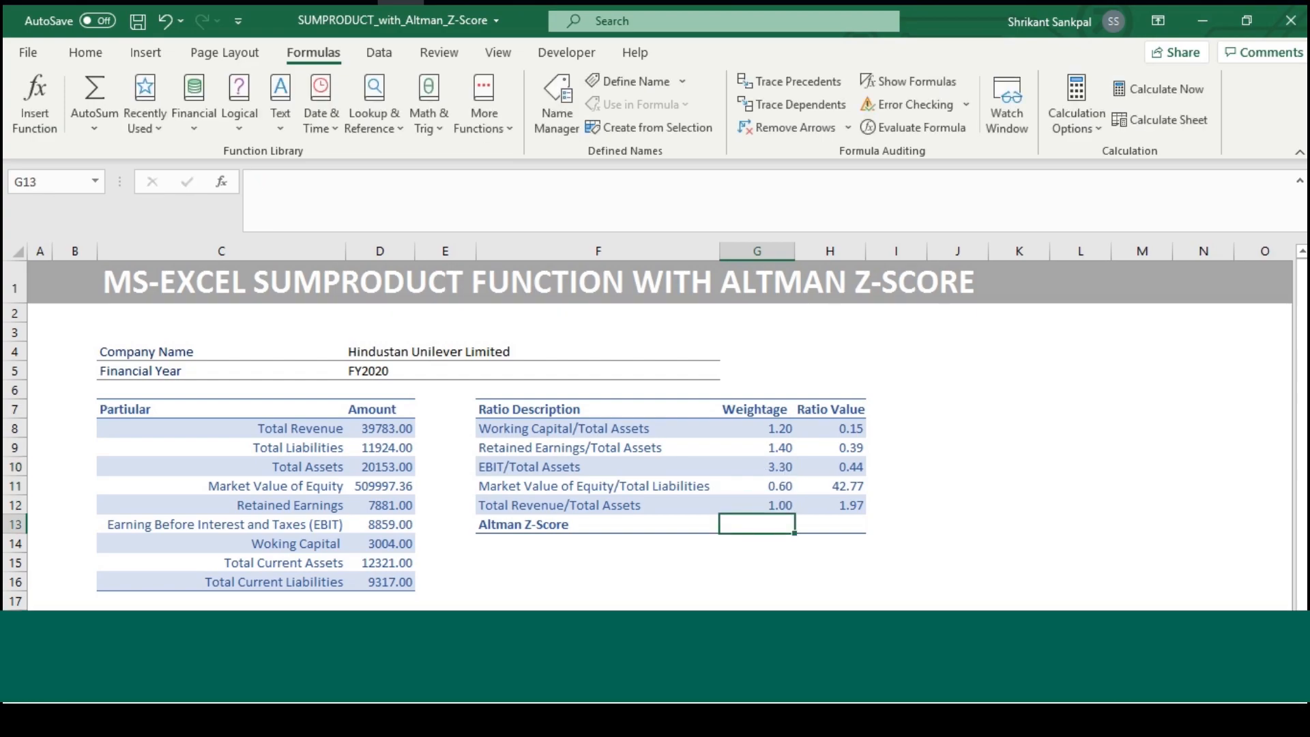
Highlight the ratio descriptions together with their weightages in F8:G12 for review
key("Up")
key("Up")
key("Up")
key("Up")
key("Up")
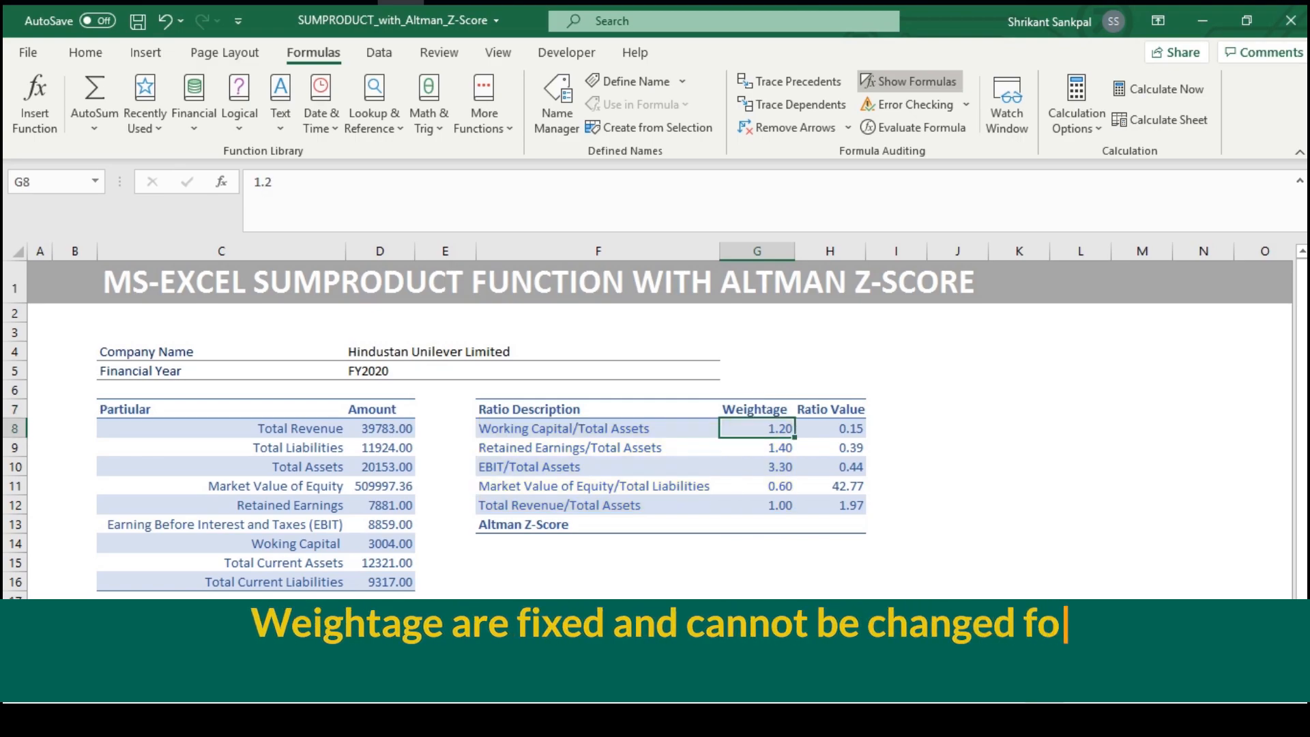
key("Left")
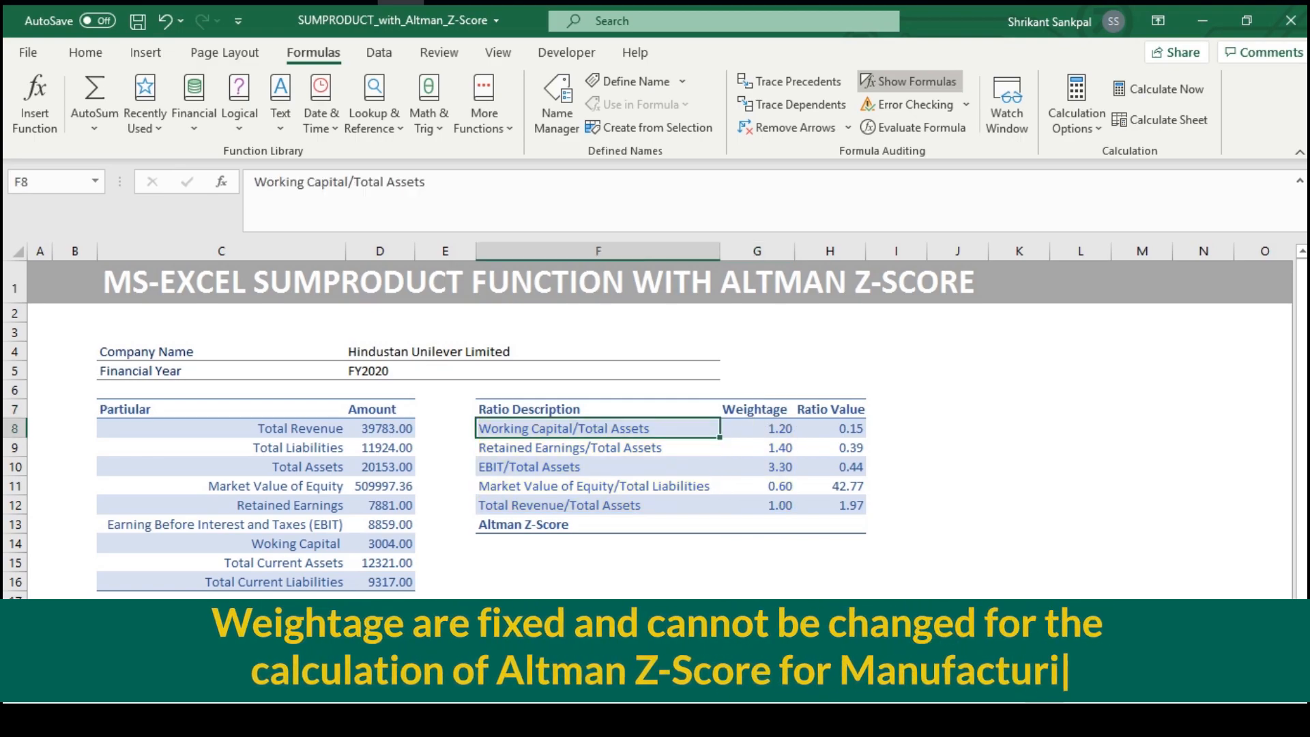
key("shift+Right")
key("shift+Down")
key("shift+Down")
key("shift+Down")
key("shift+Down")
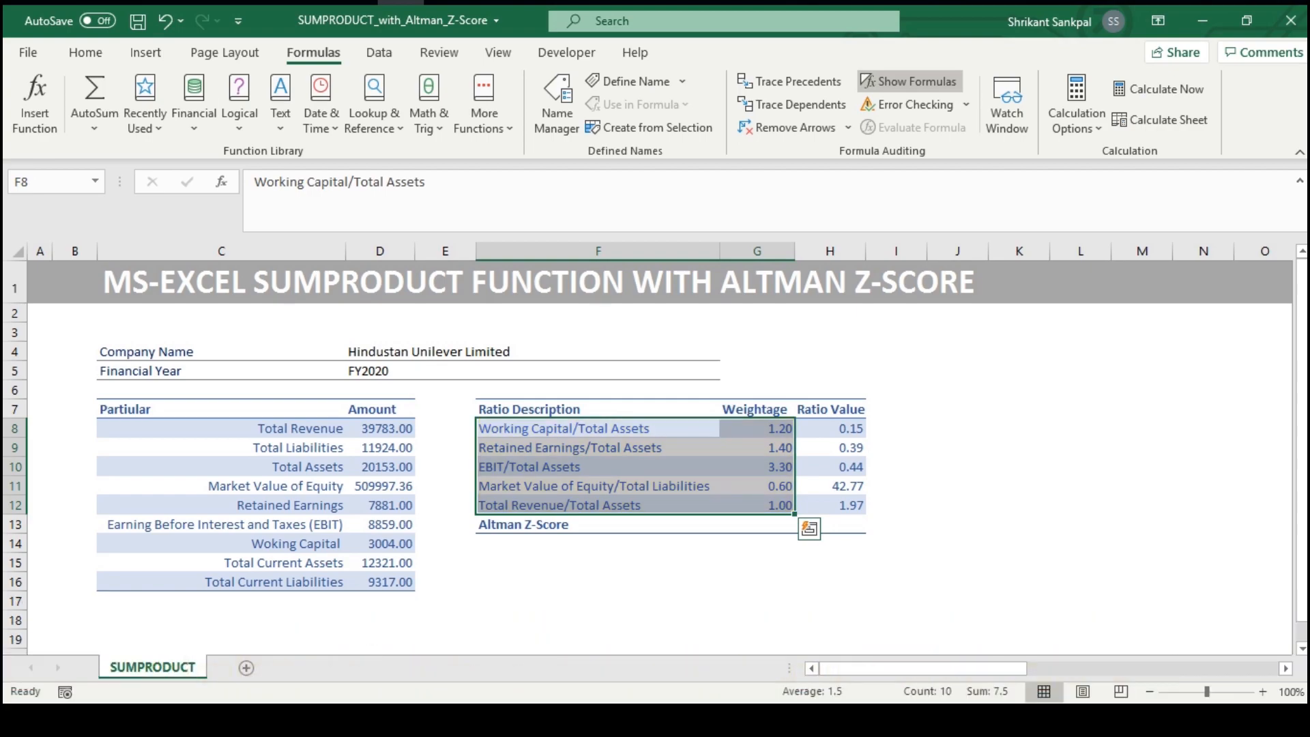
Review the ratio value cells and highlight the range H8:H12
key("Right")
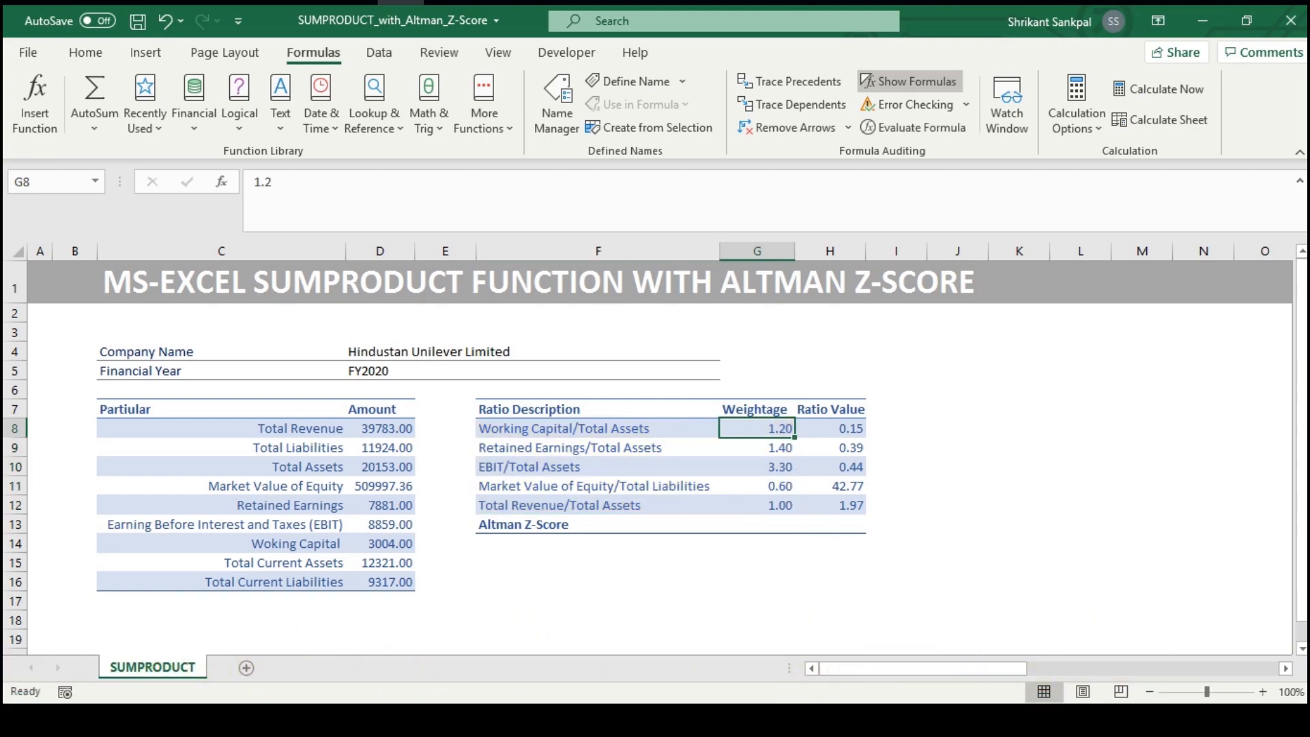
key("Right")
key("Down")
key("Down")
key("Down")
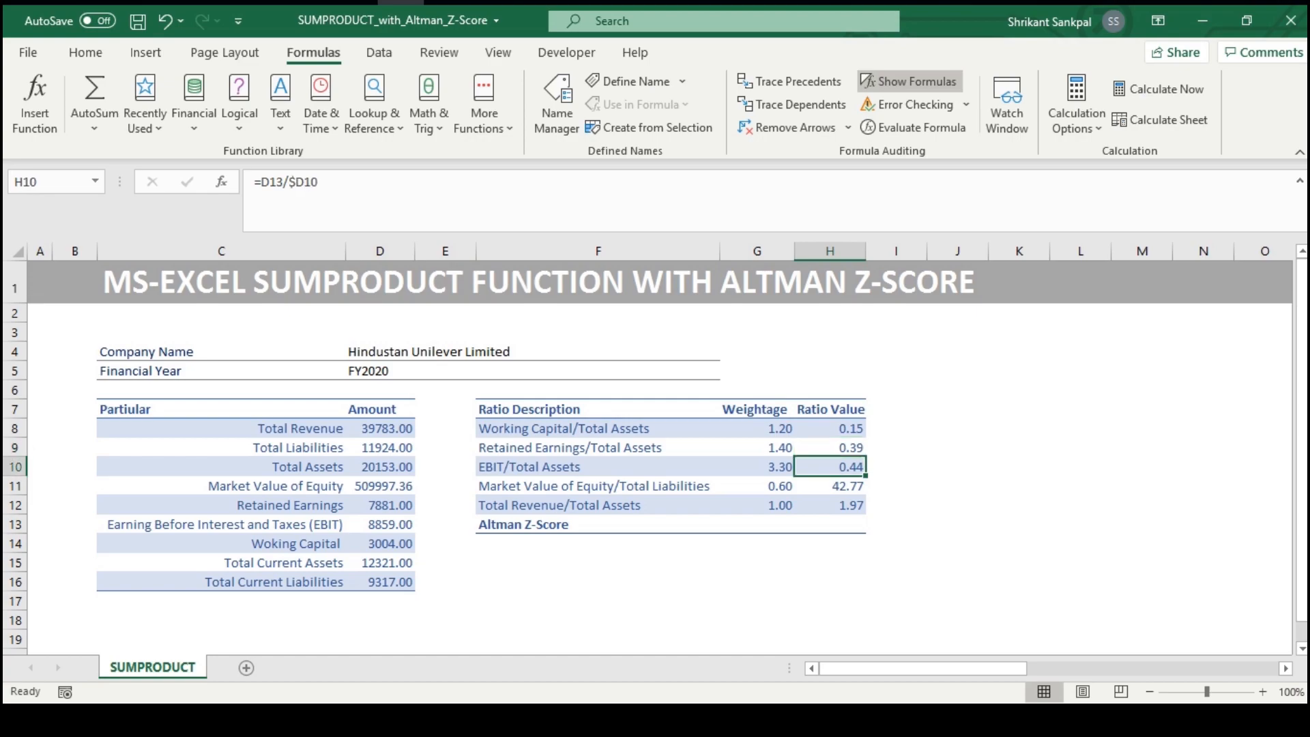
key("Up")
key("Up")
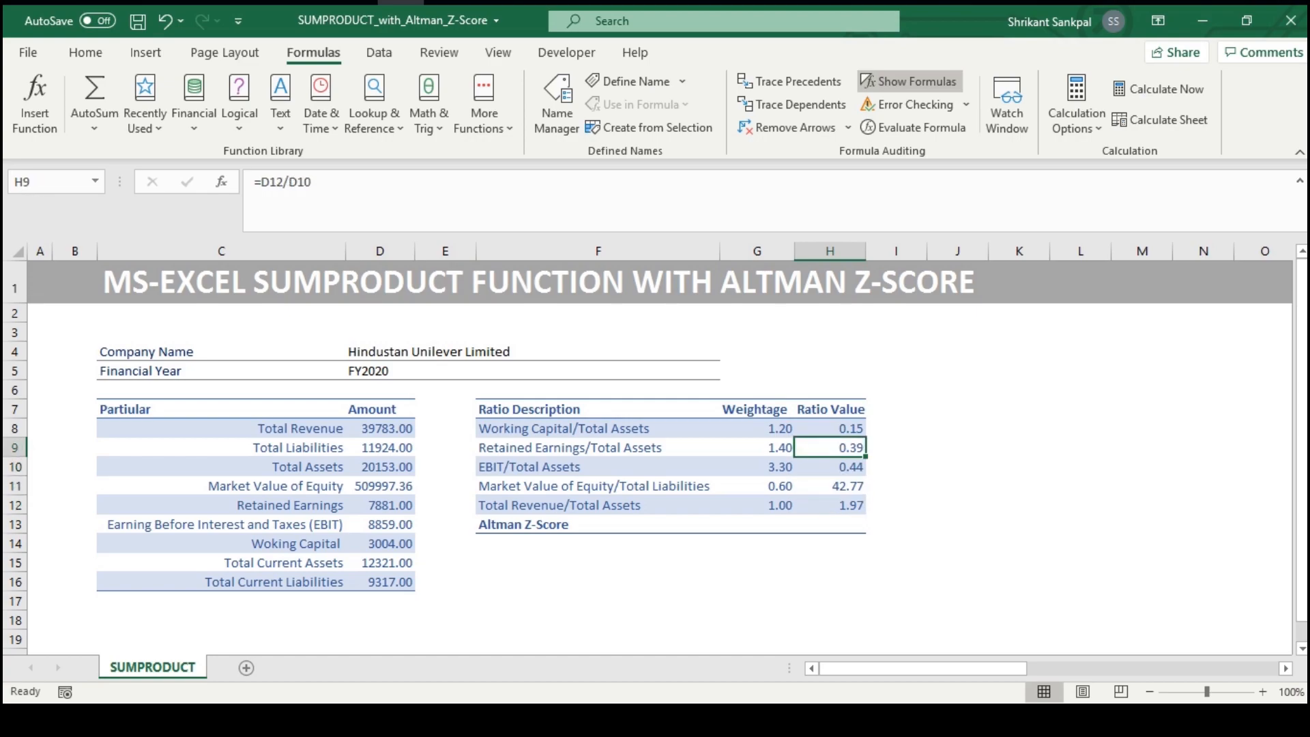
key("Up")
key("shift+Down")
key("shift+Down")
key("shift+Down")
key("shift+Down")
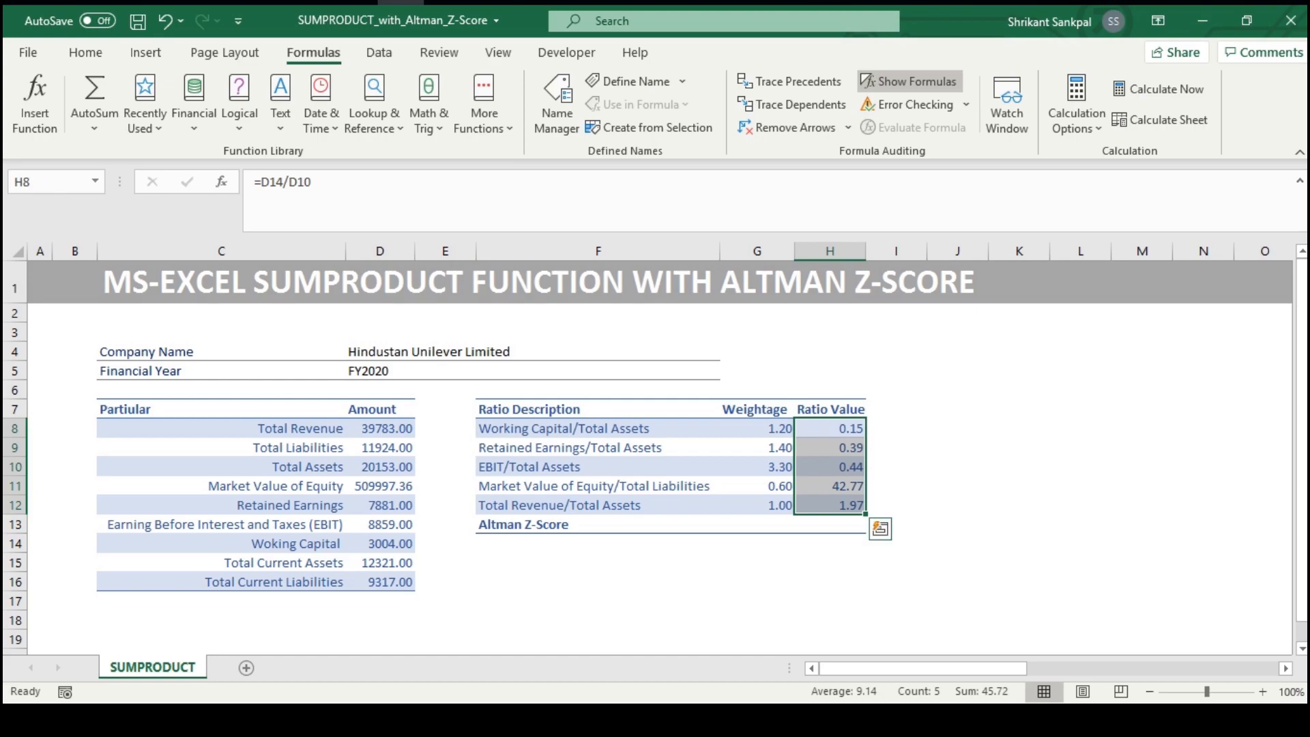
Enter the formula =G8*H8 in I8 to multiply the first weightage by its ratio value
key("Right")
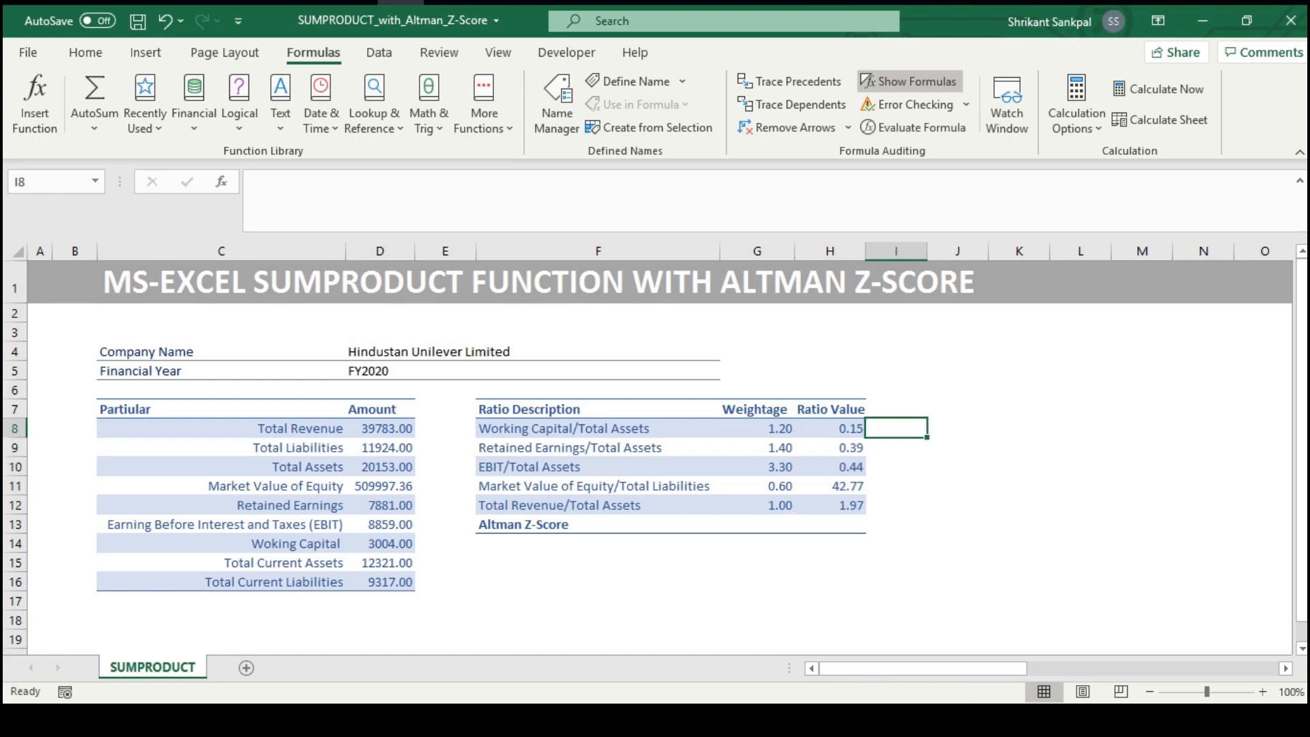
type("=")
key("Left")
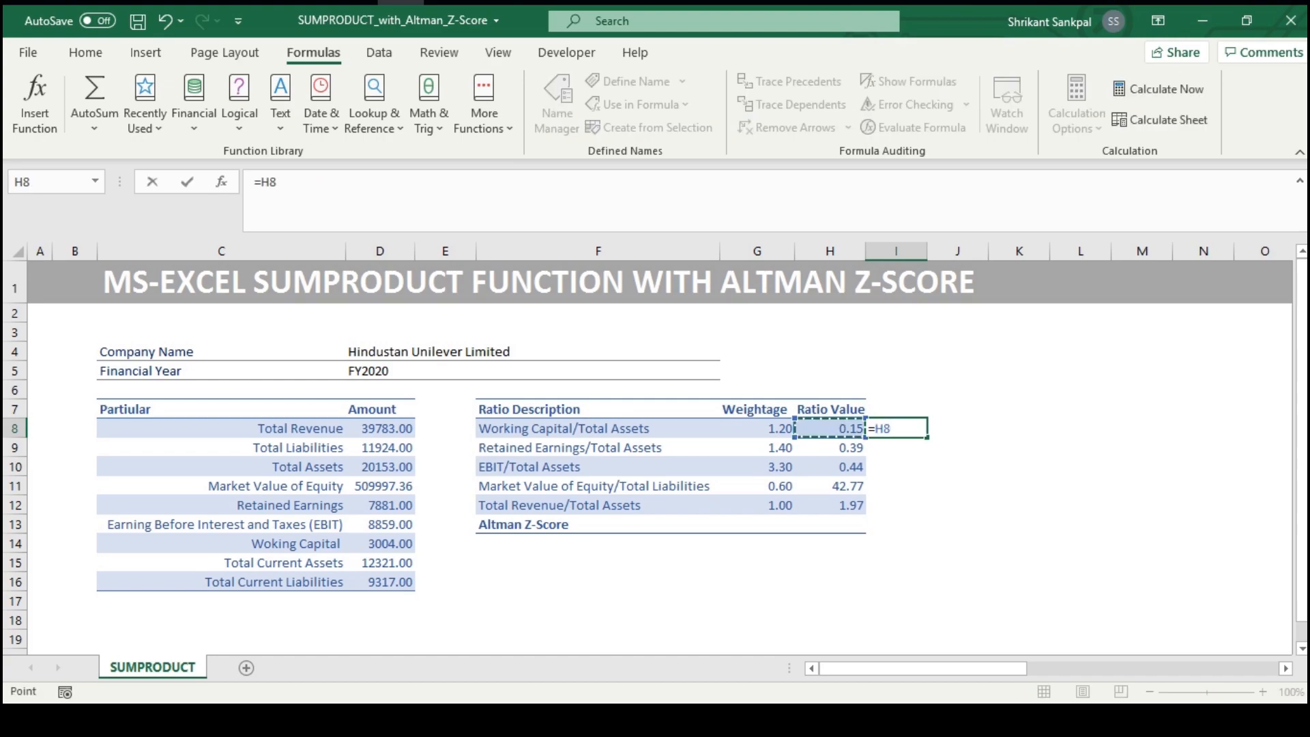
key("Left")
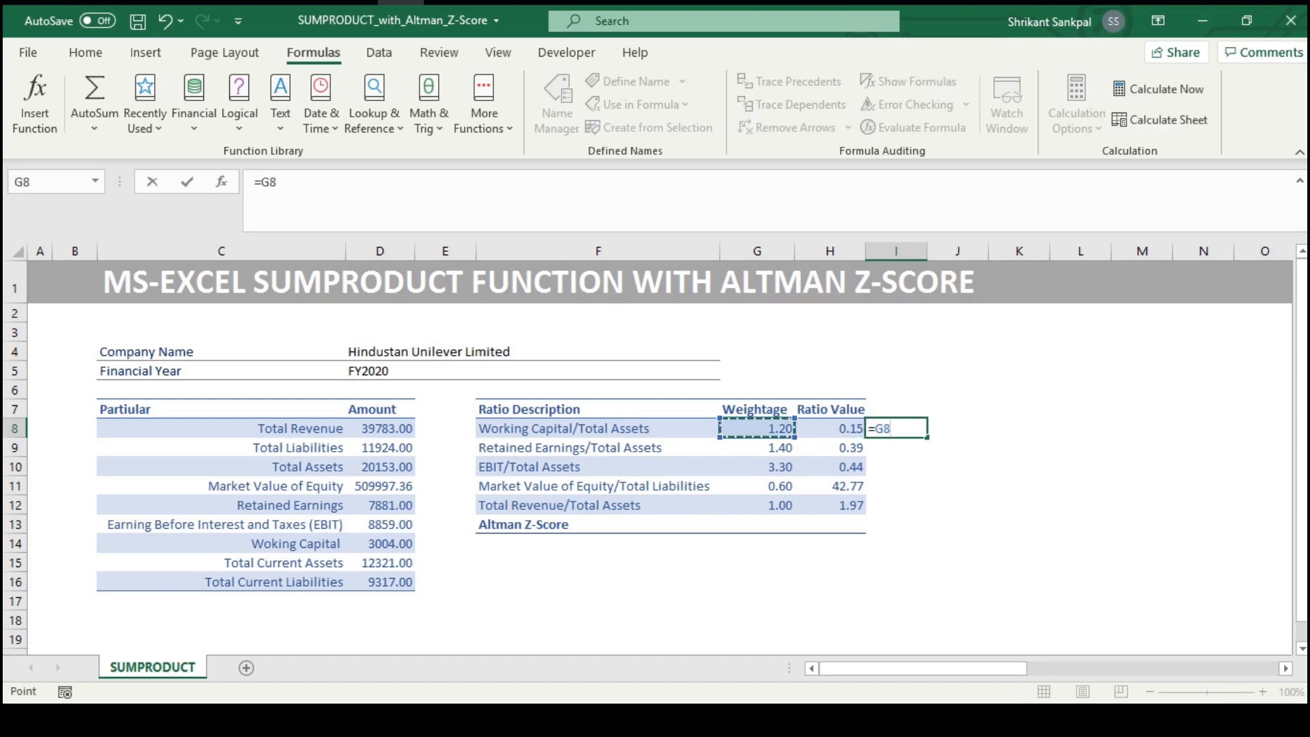
type("*")
key("Left")
key("Return")
Fill the weightage-times-ratio formula from I8 down to I12
key("Up")
key("shift+Down")
key("shift+Down")
key("shift+Down")
key("shift+Down")
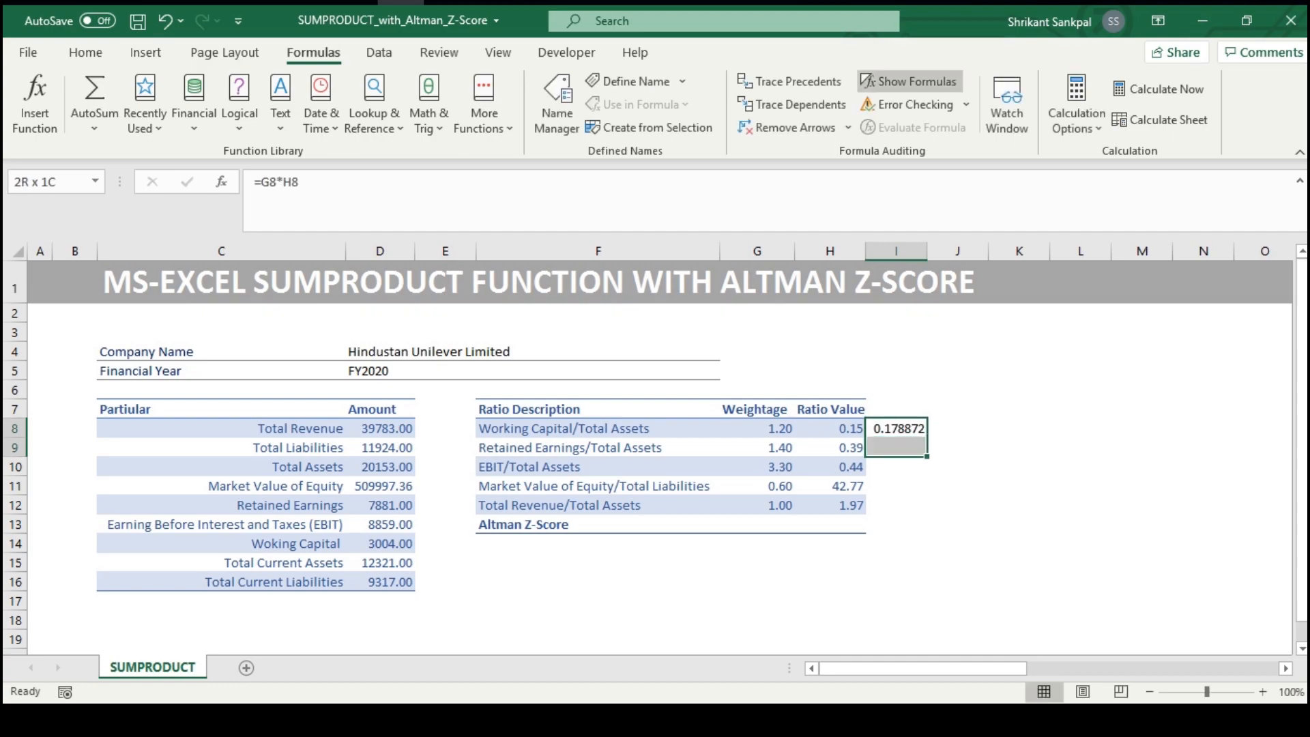
key("ctrl+d")
key("ctrl+Down")
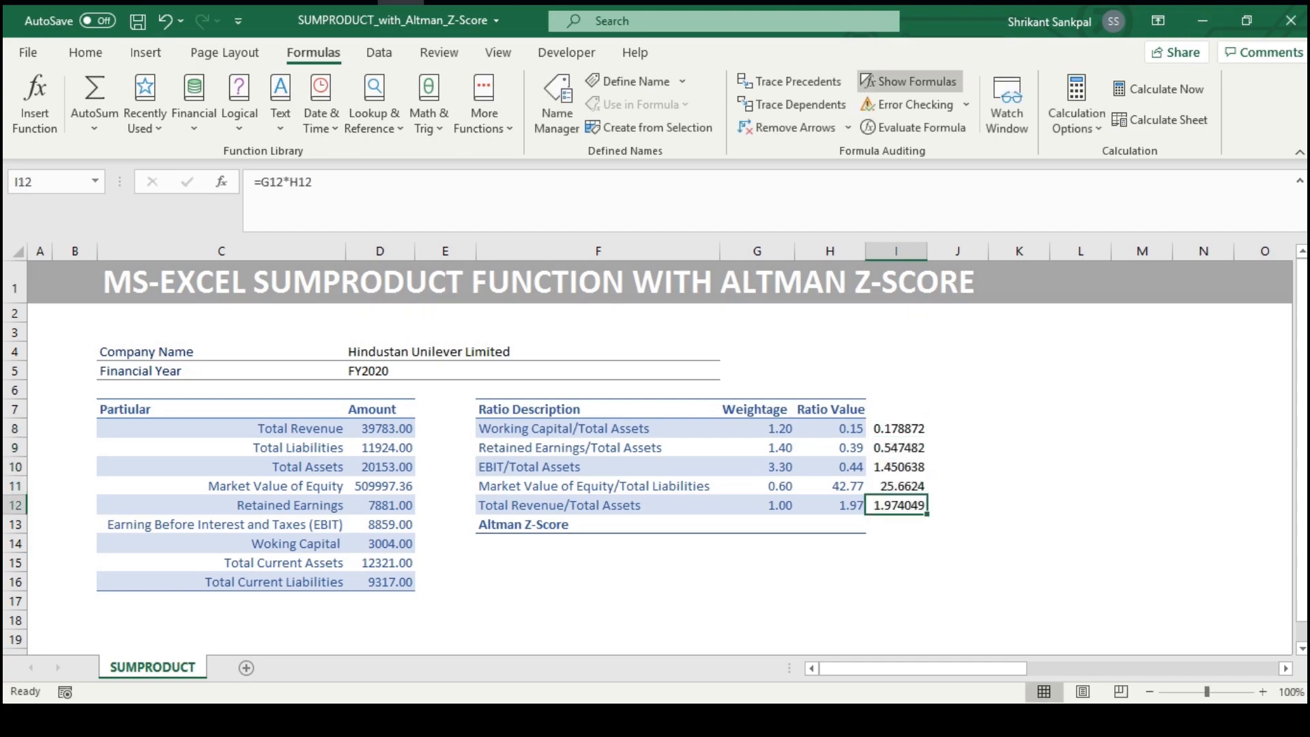
Total the products in I13 with =SUM(I8:I12) and highlight the helper column from I13 up to I8
key("Down")
key("alt+equal")
key("Return")
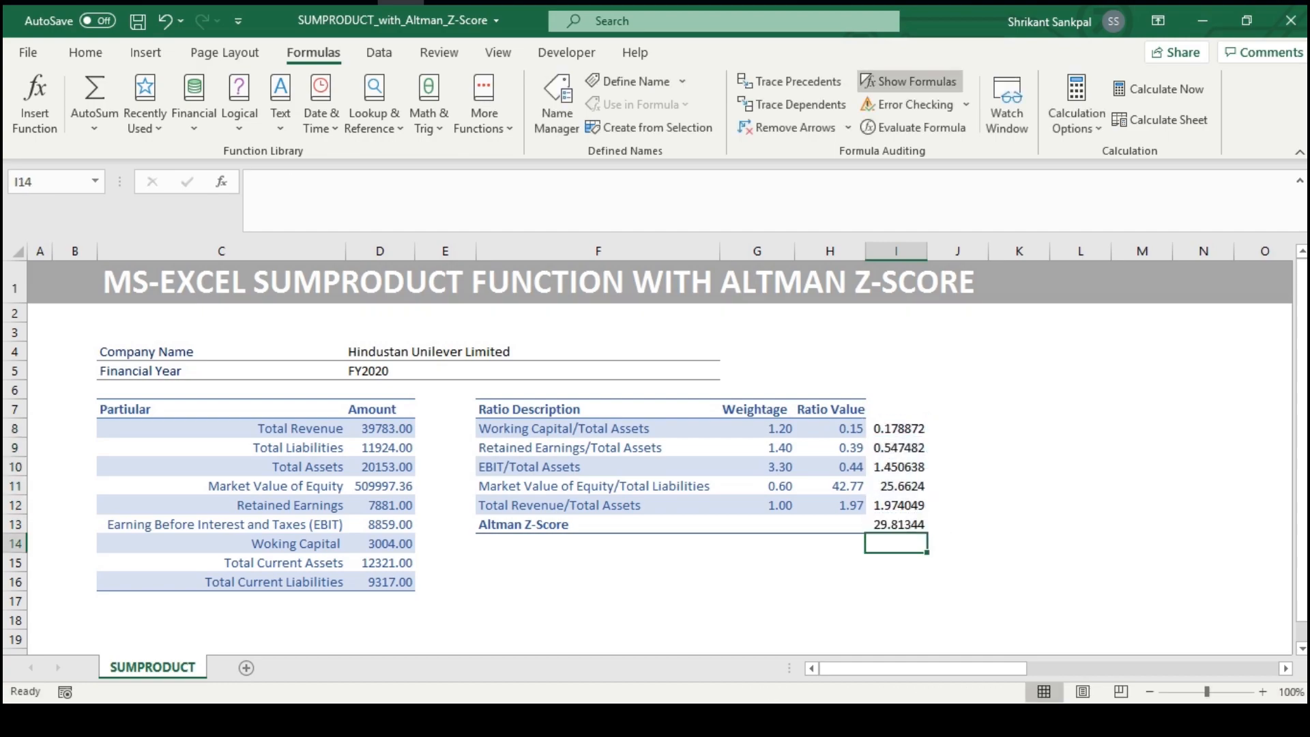
key("Up")
key("ctrl+shift+Up")
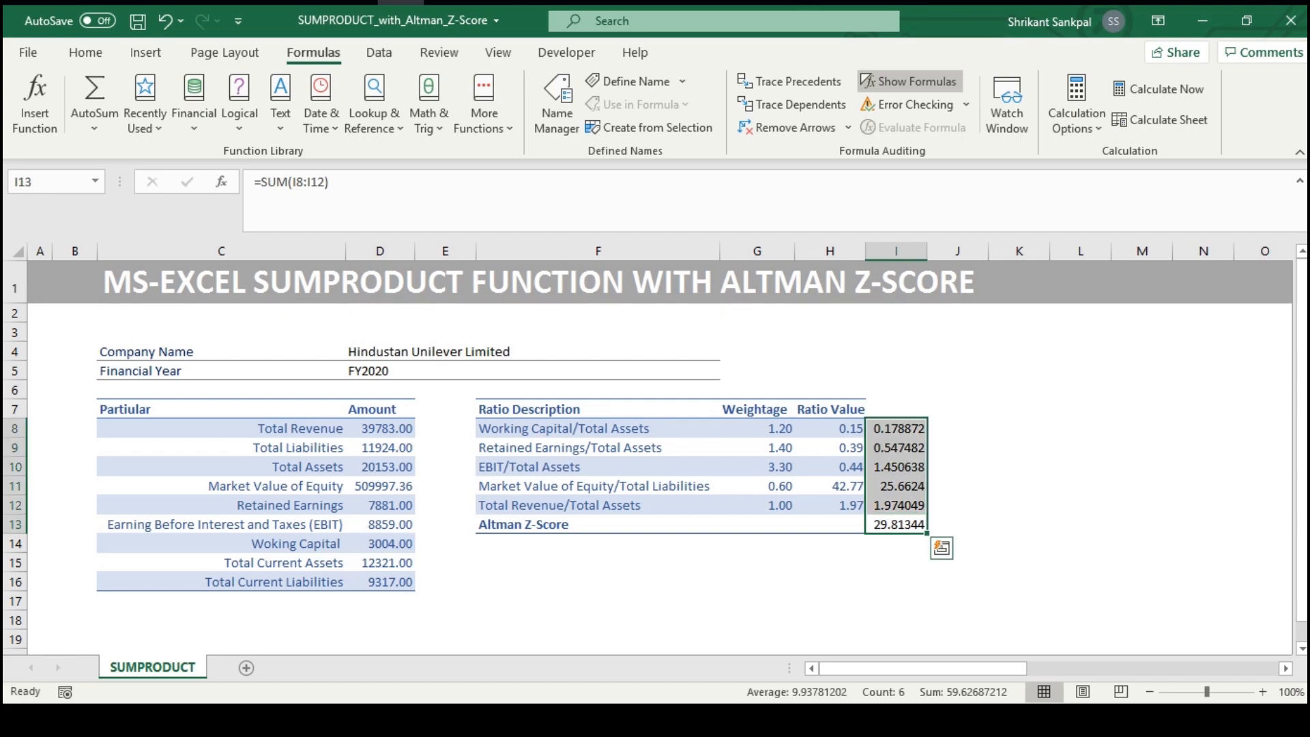
Highlight the ratio values and the weightages in G8:G12 to review the two arrays being multiplied
key("Left")
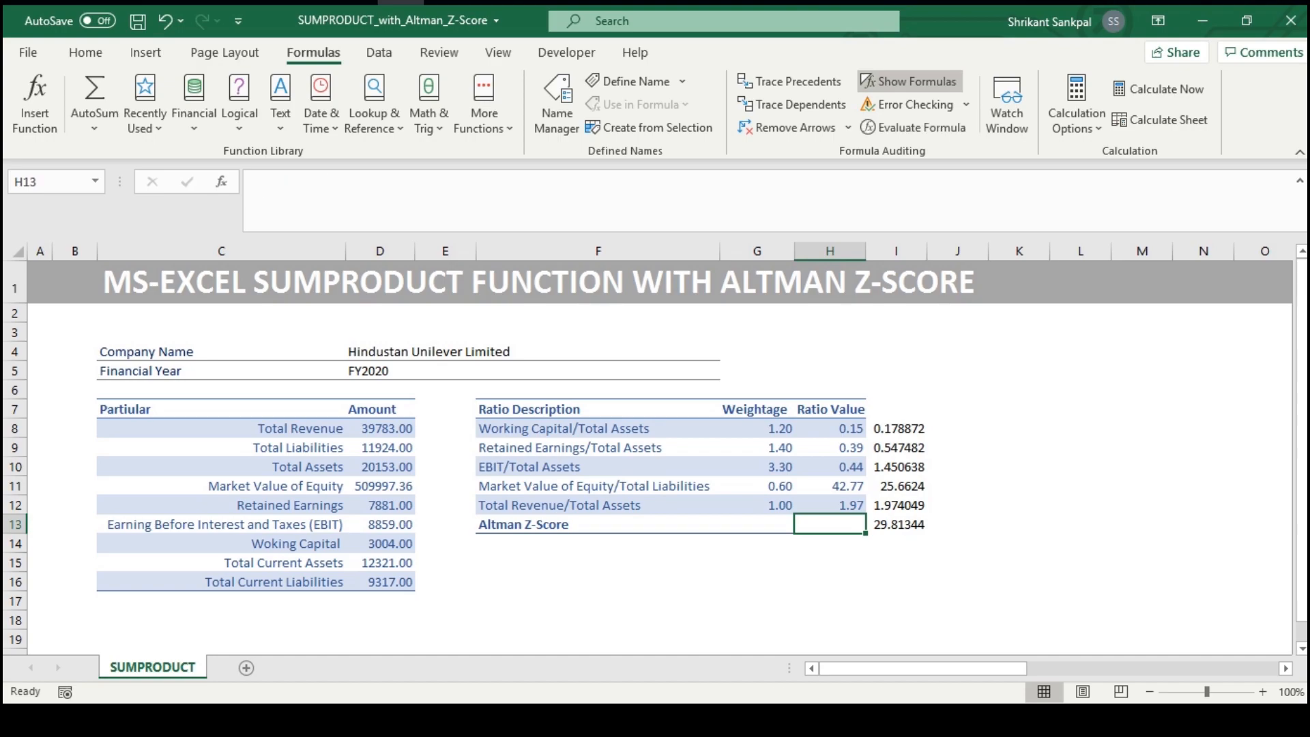
key("Up")
key("shift+Up")
key("shift+Up")
key("shift+Up")
key("shift+Up")
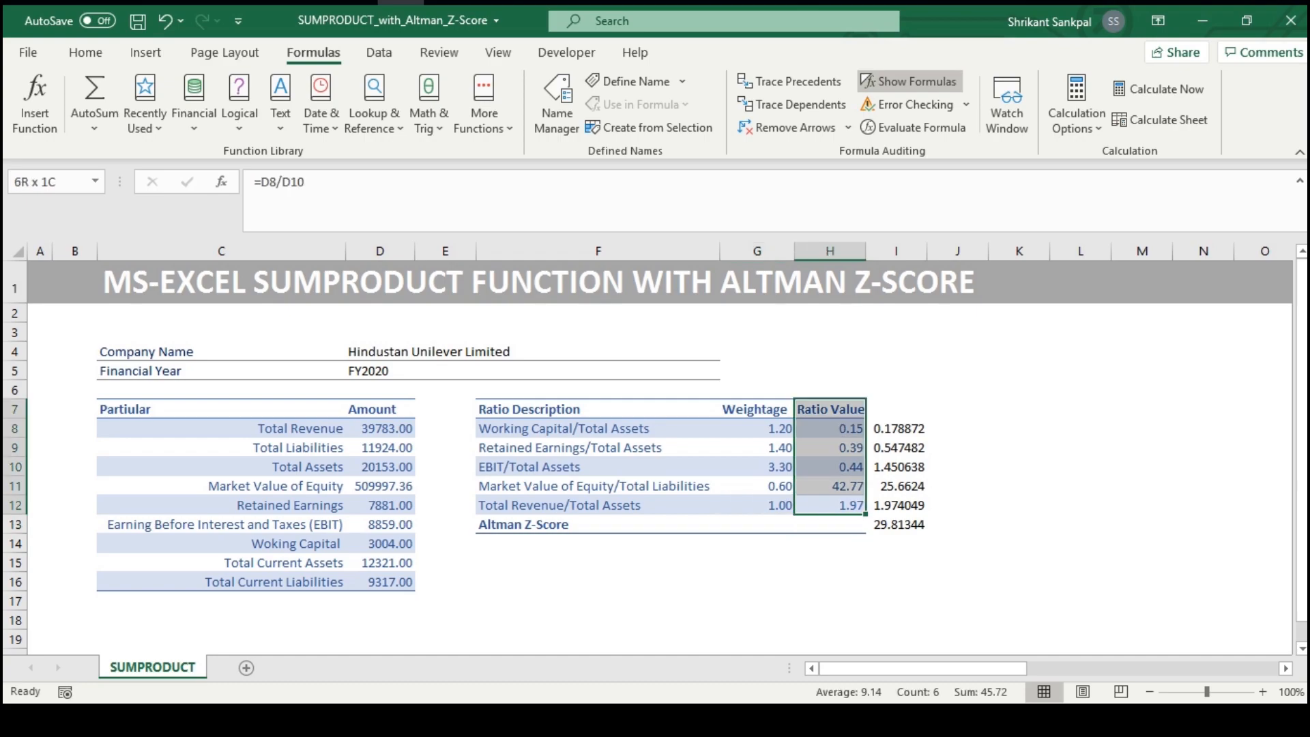
key("Left")
key("shift+Up")
key("shift+Up")
key("shift+Up")
key("shift+Up")
key("shift+Up")
key("shift+Down")
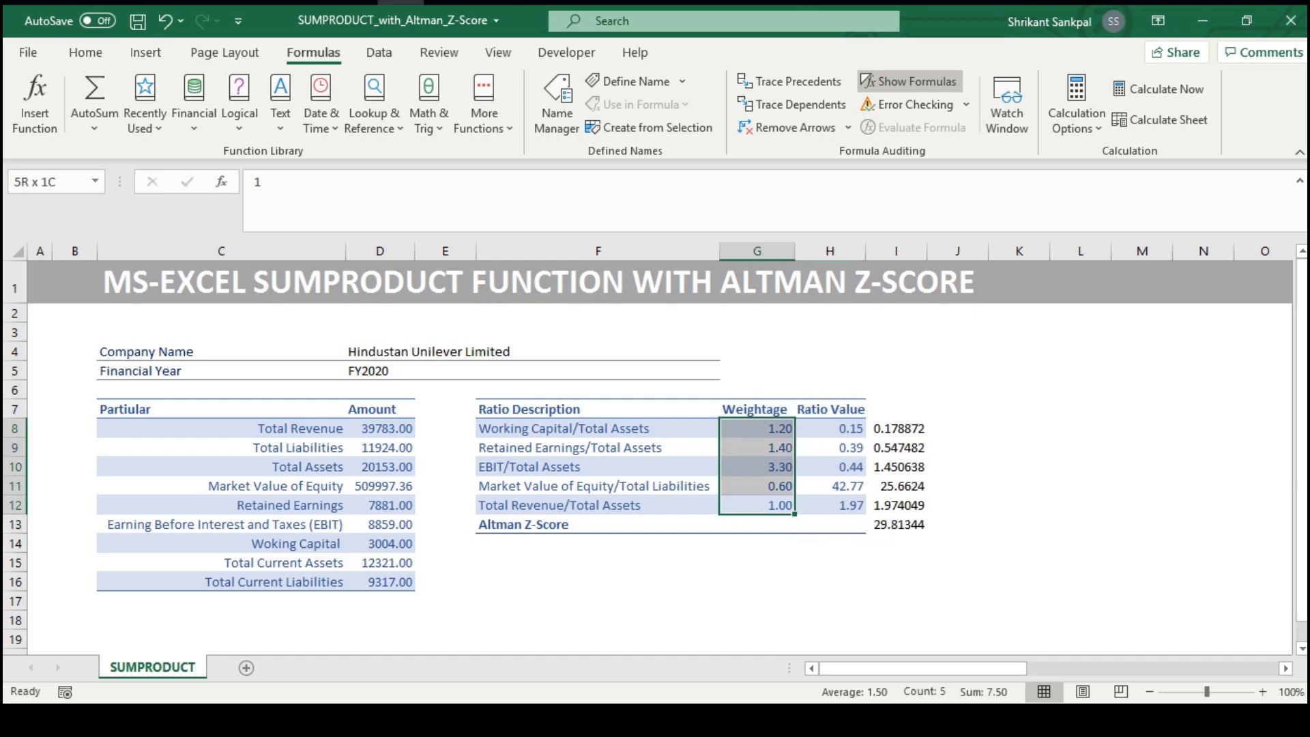
key("Right")
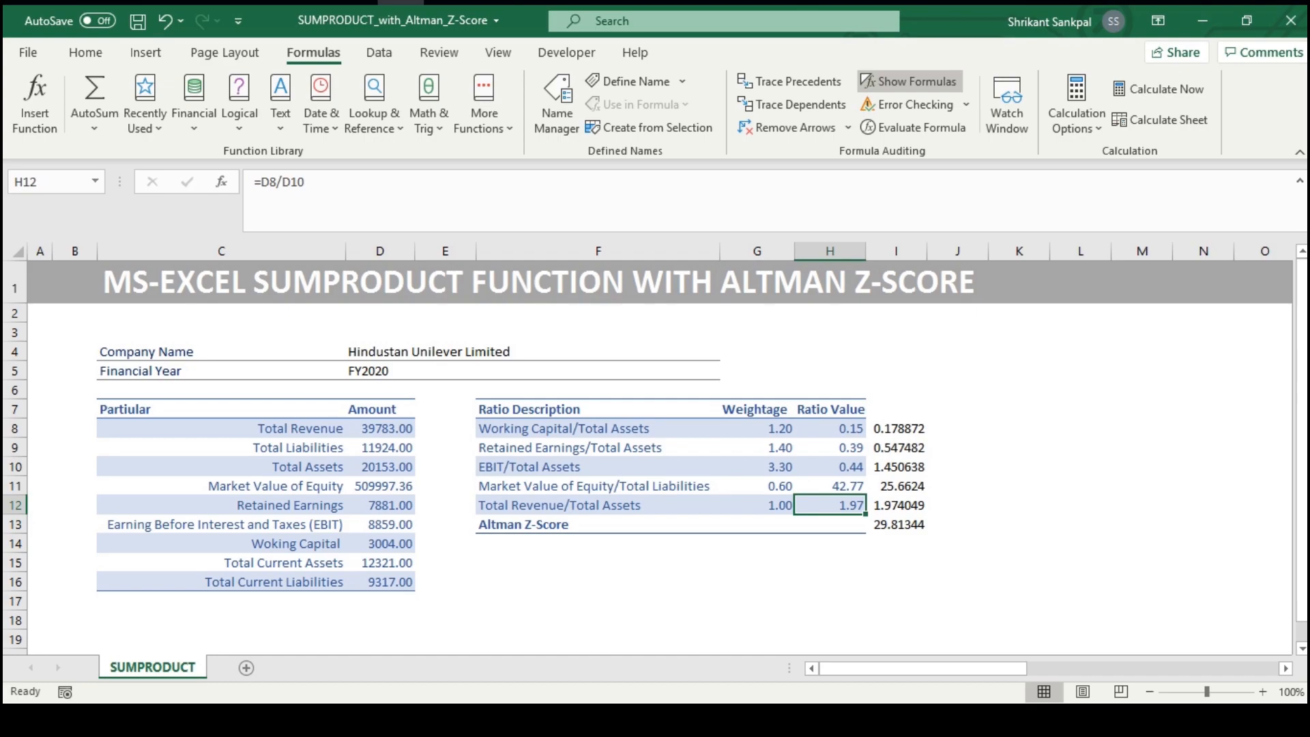
Start a SUMPRODUCT formula in H13 with the weightages G8:G12 as its first array
key("Down")
type("=")
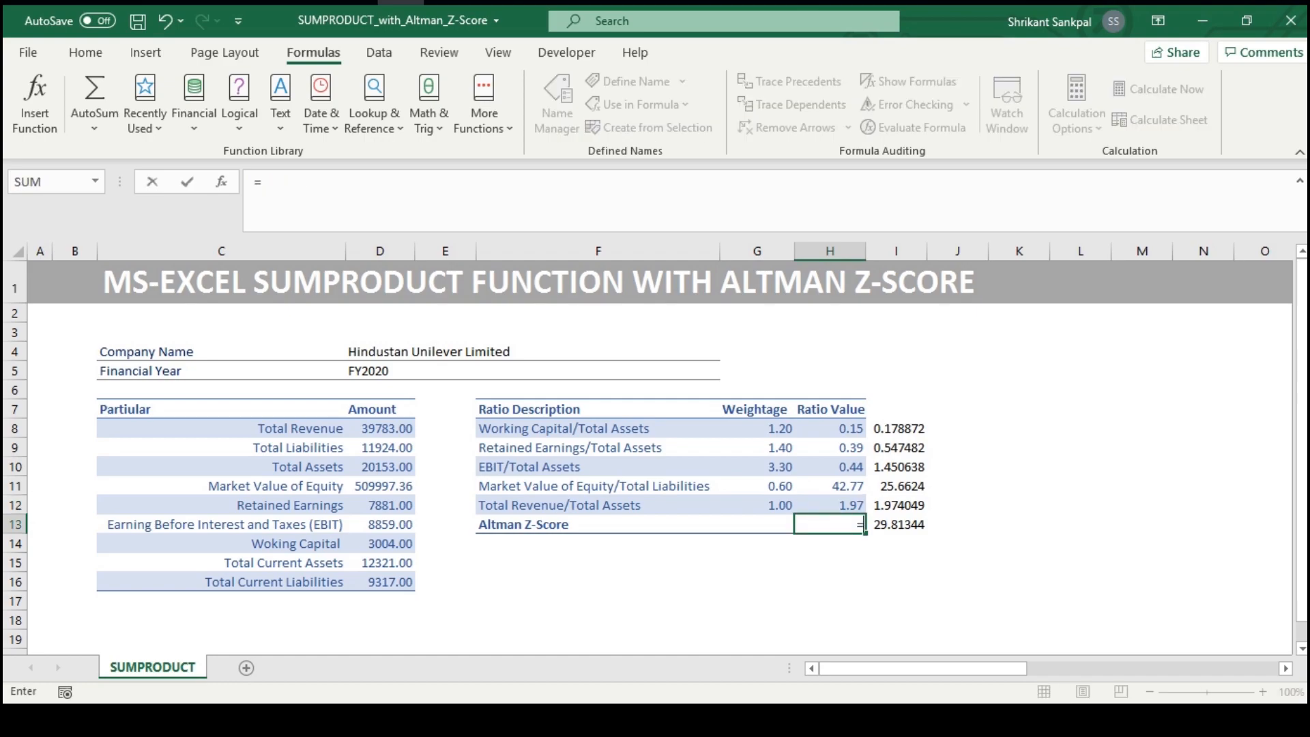
type("su")
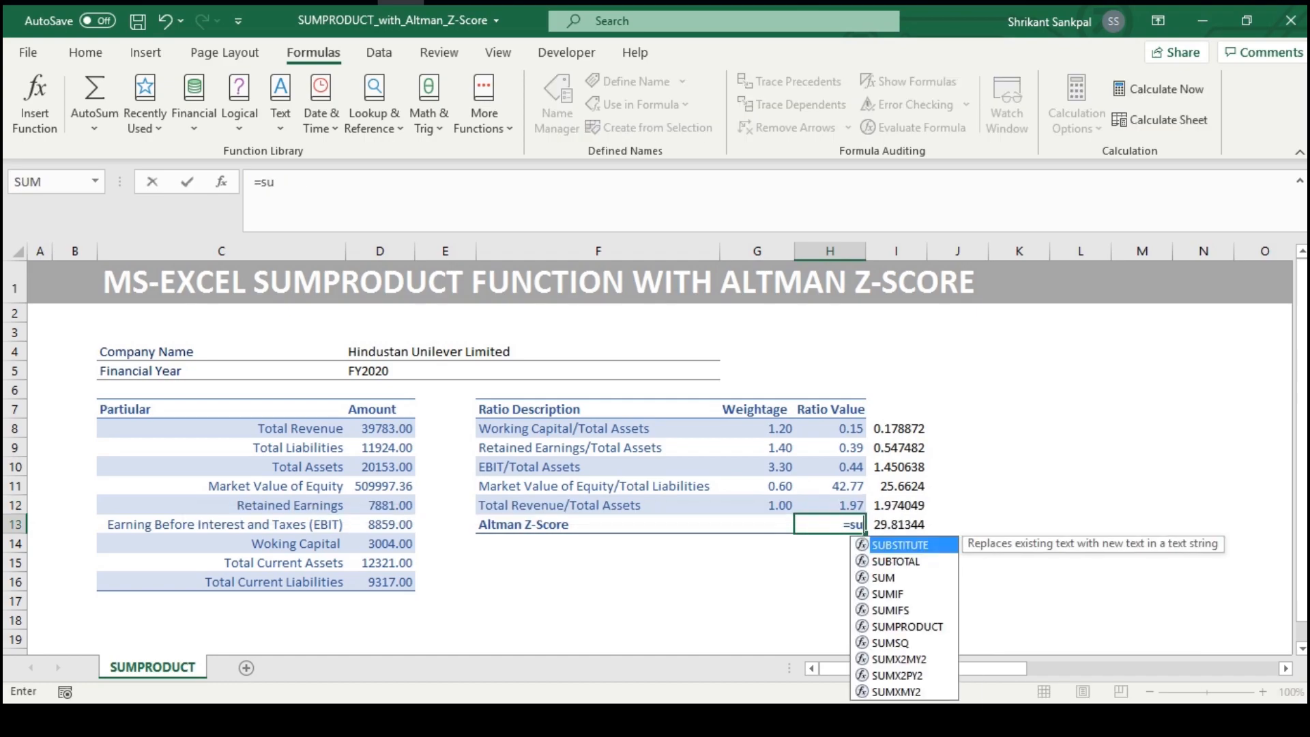
type("m")
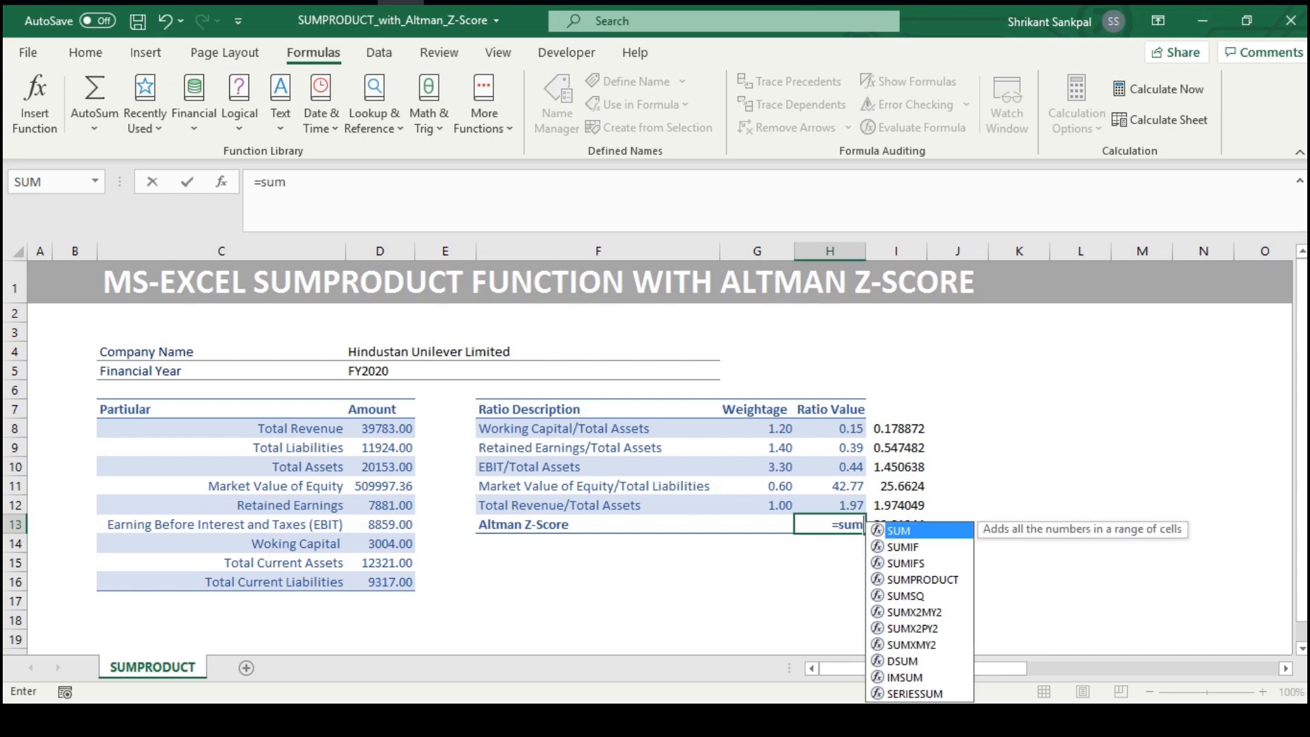
type("p")
key("Tab")
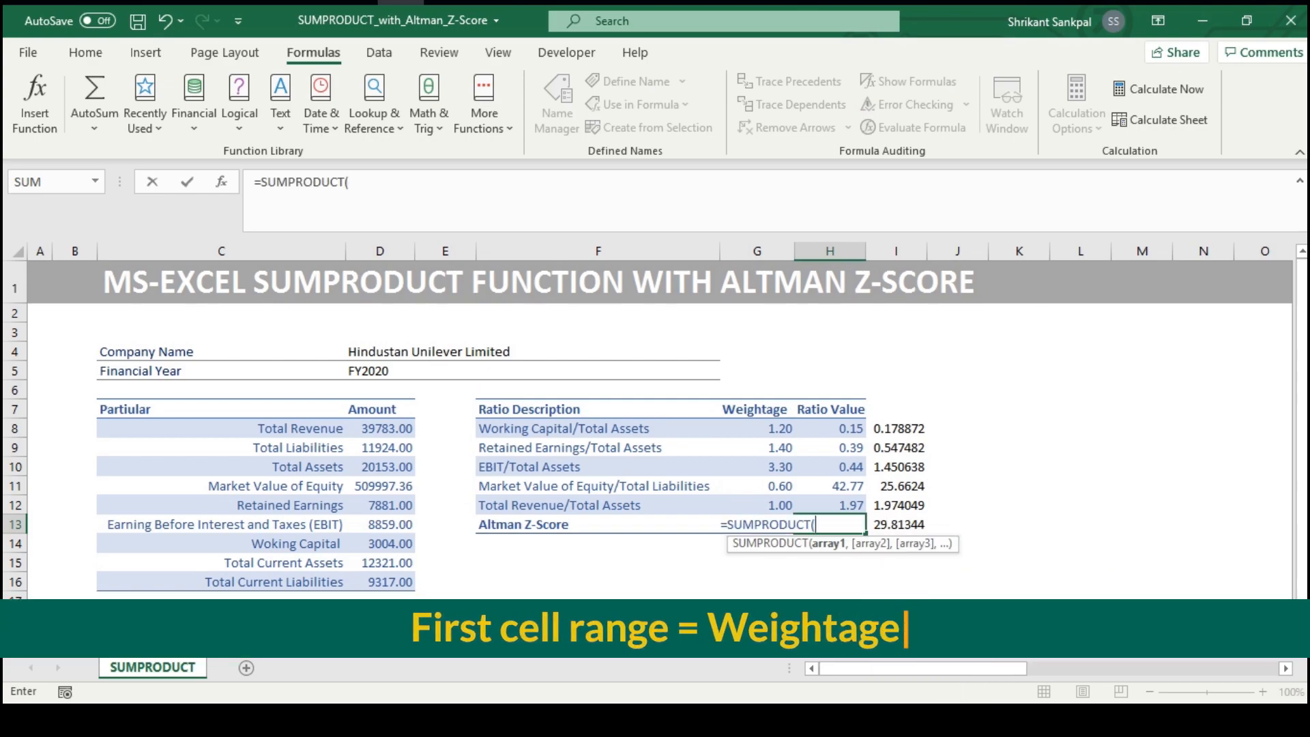
key("Left")
key("Up")
key("shift+Up")
key("shift+Up")
key("shift+Up")
key("shift+Up")
key("shift+Up")
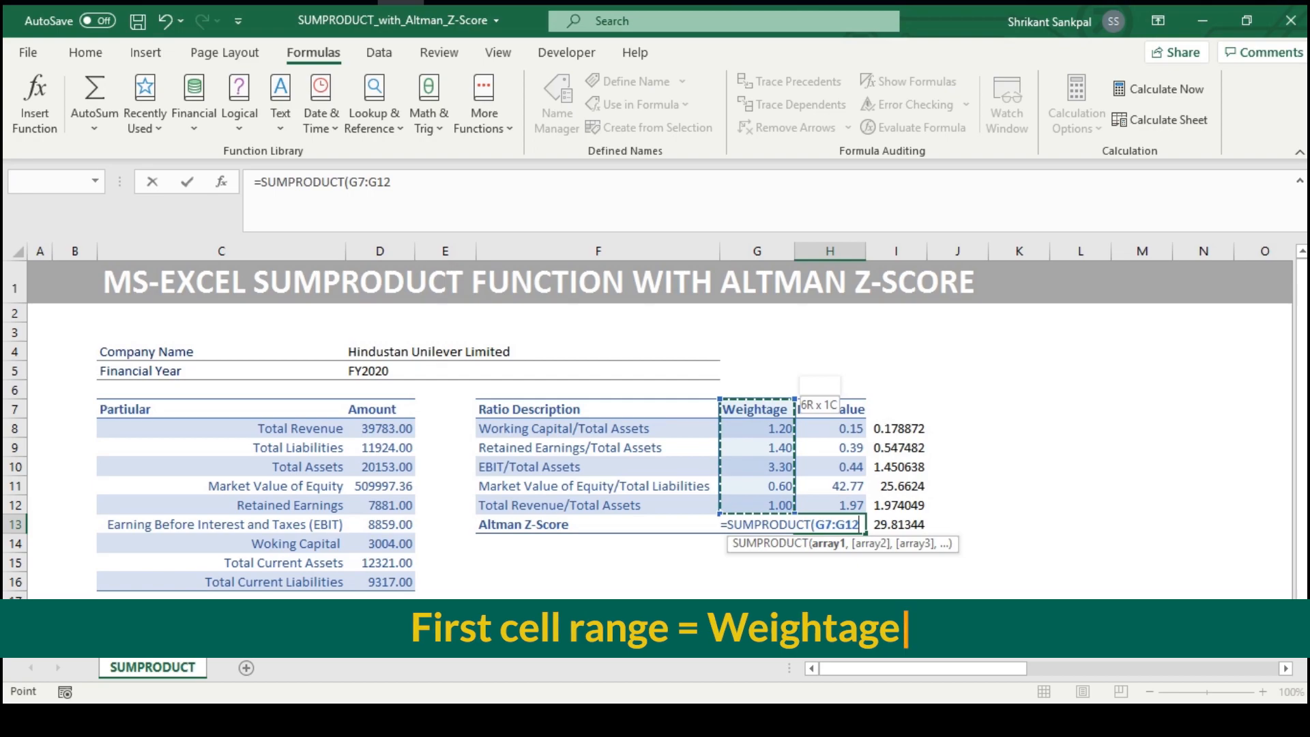
key("shift+Down")
type(",")
Add the ratio values H8:H12 as the second SUMPRODUCT array and complete the Altman Z-Score formula
key("Up")
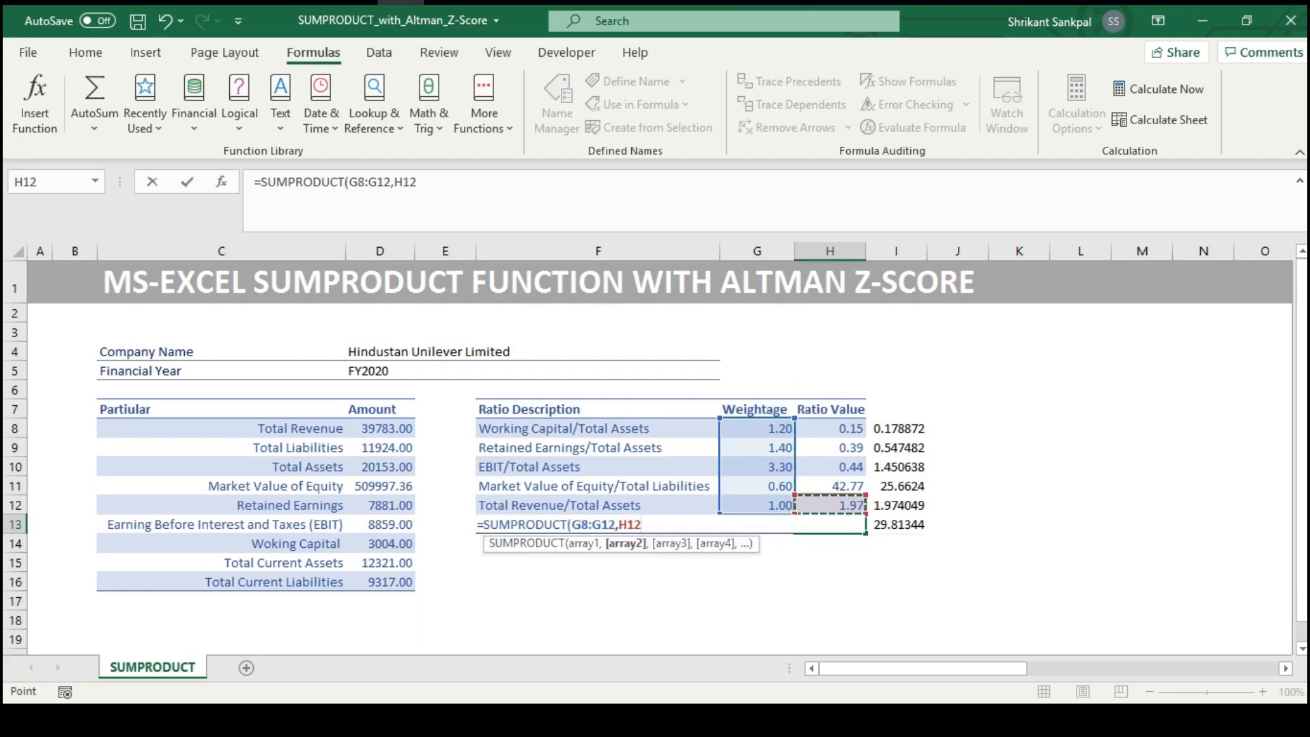
key("shift+Up")
key("shift+Up")
key("shift+Up")
key("shift+Up")
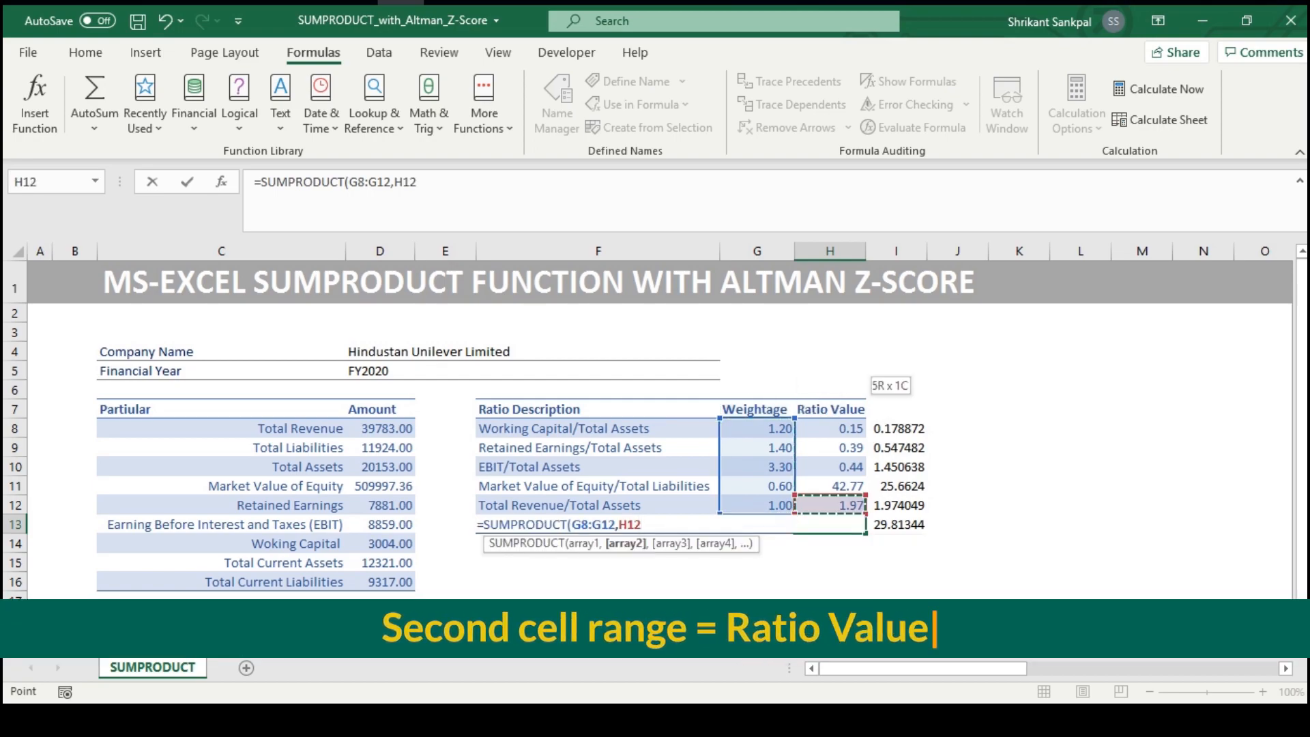
key("shift+Up")
key("shift+Up")
key("shift+Up")
key("shift+Up")
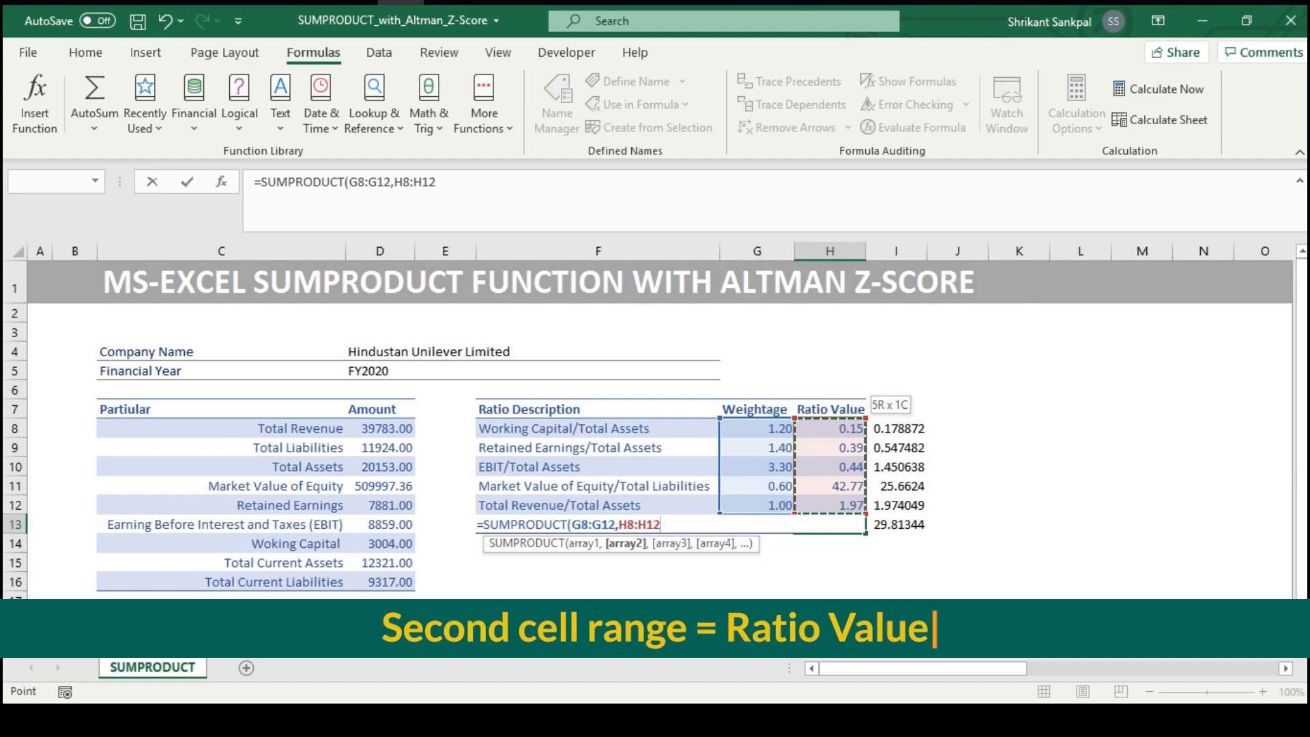
key("Return")
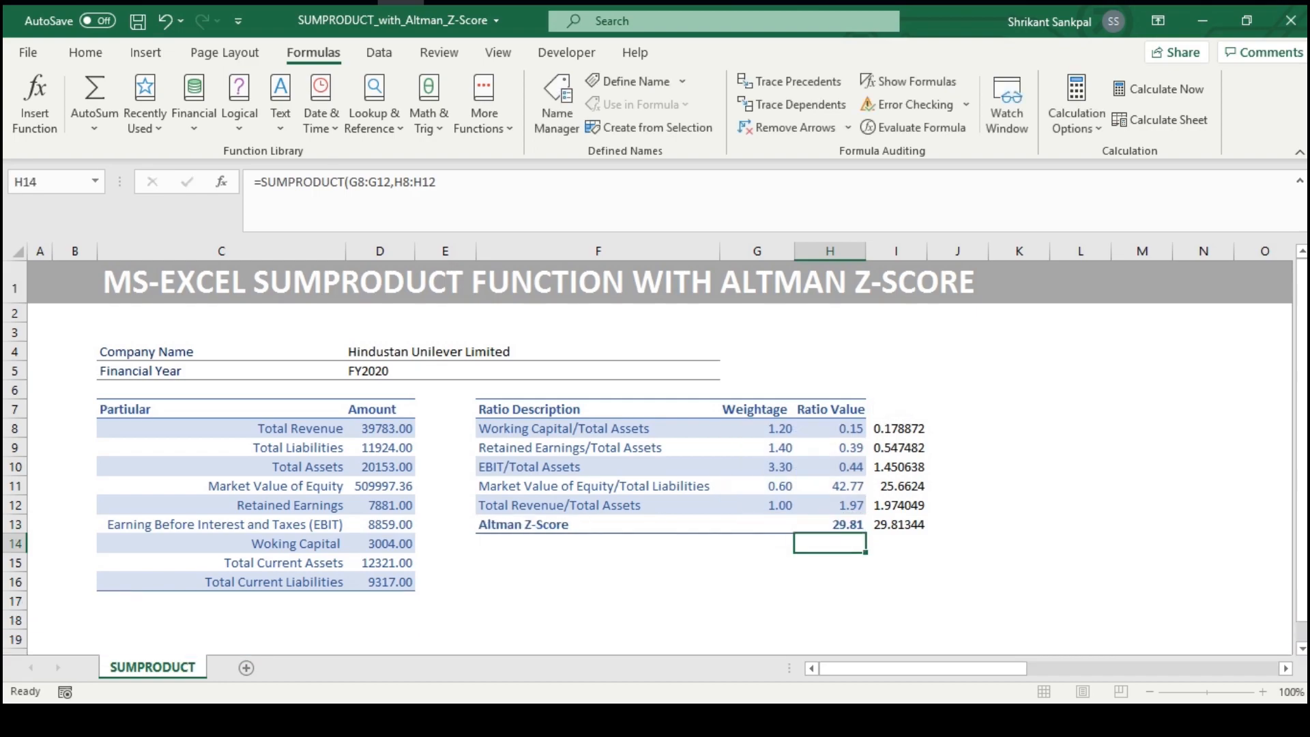
Compare the SUMPRODUCT result in H13 with the helper column total in I13
key("Up")
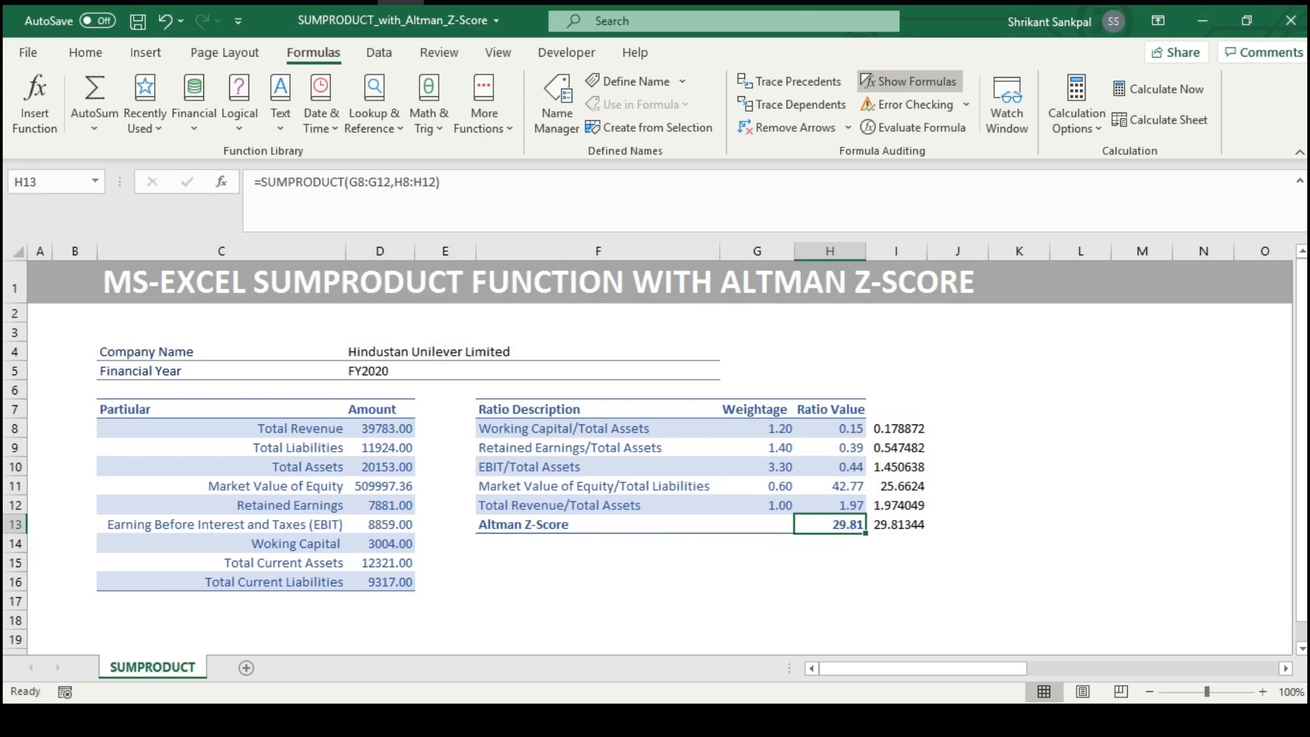
key("Right")
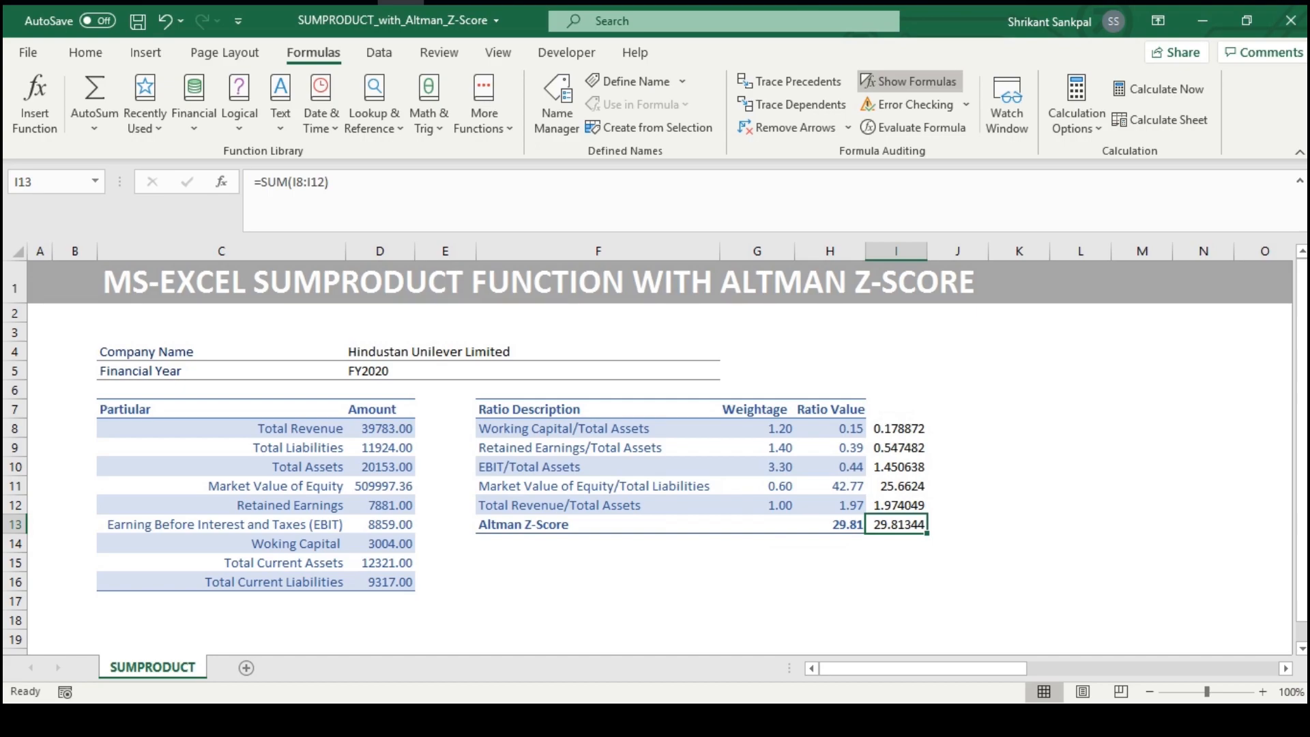
key("Left")
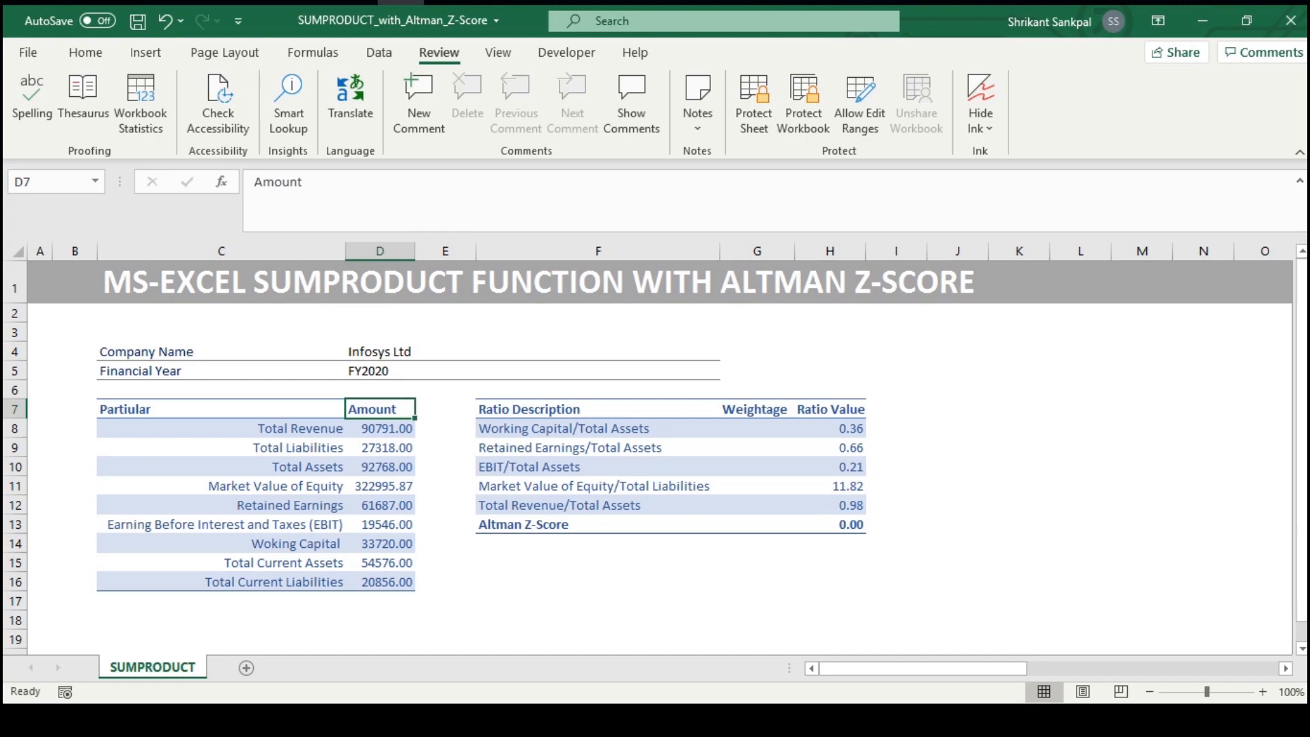
Highlight the Infosys Ltd amounts in D8:D16 to review the input figures
left_click(380, 429)
key("ctrl+shift+Down")
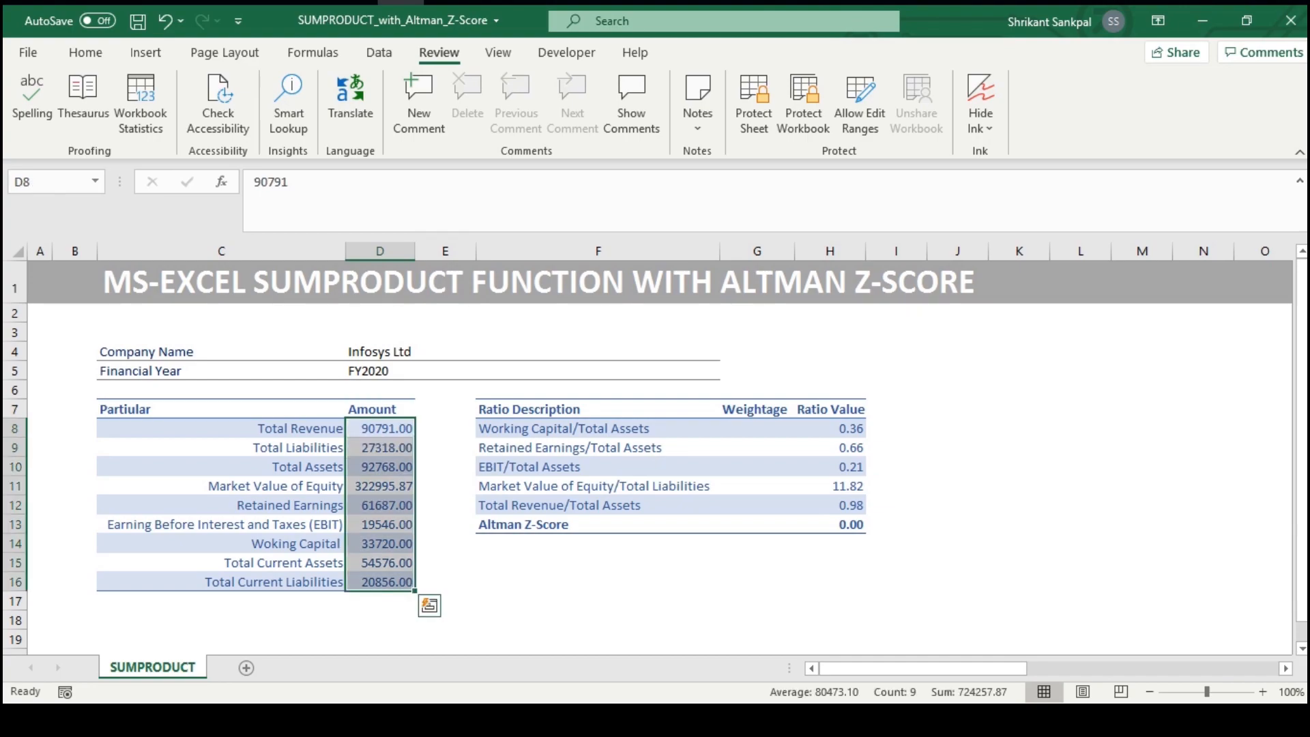
key("Right")
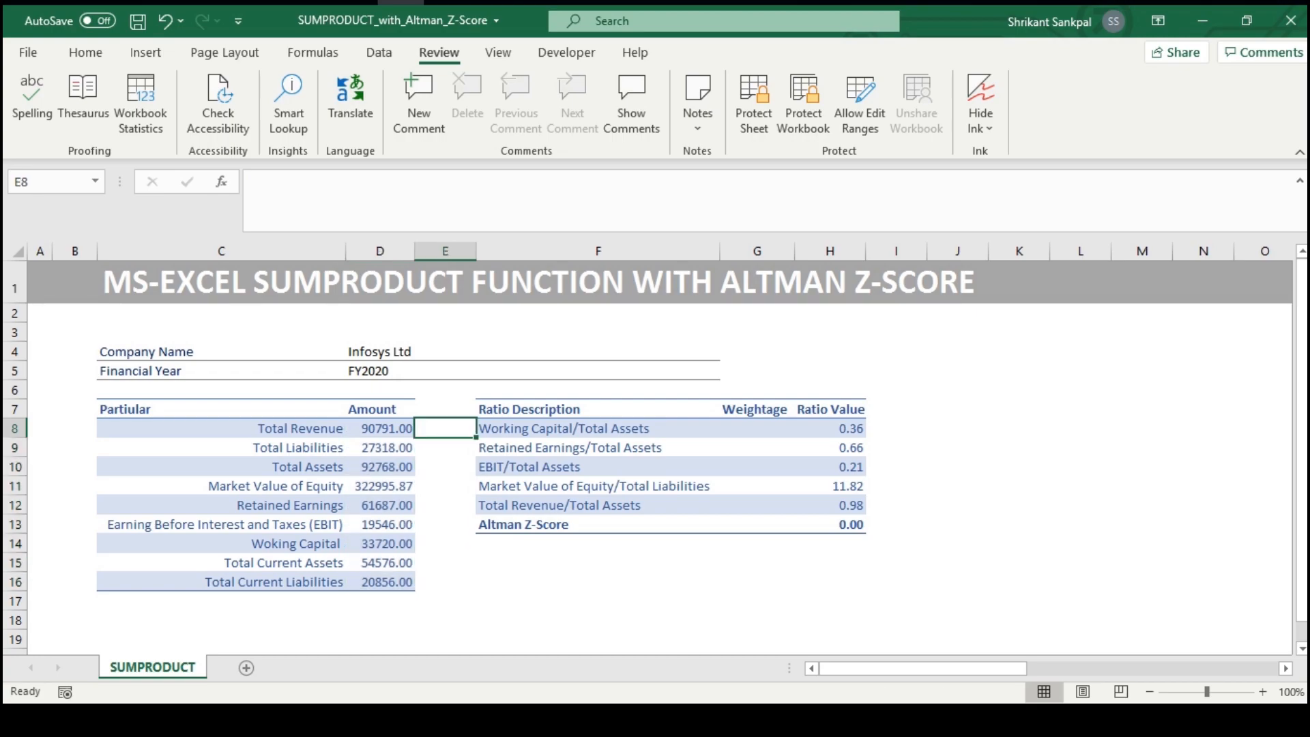
Go through the ratio descriptions from F8 down to Total Revenue/Total Assets in F12
key("Right")
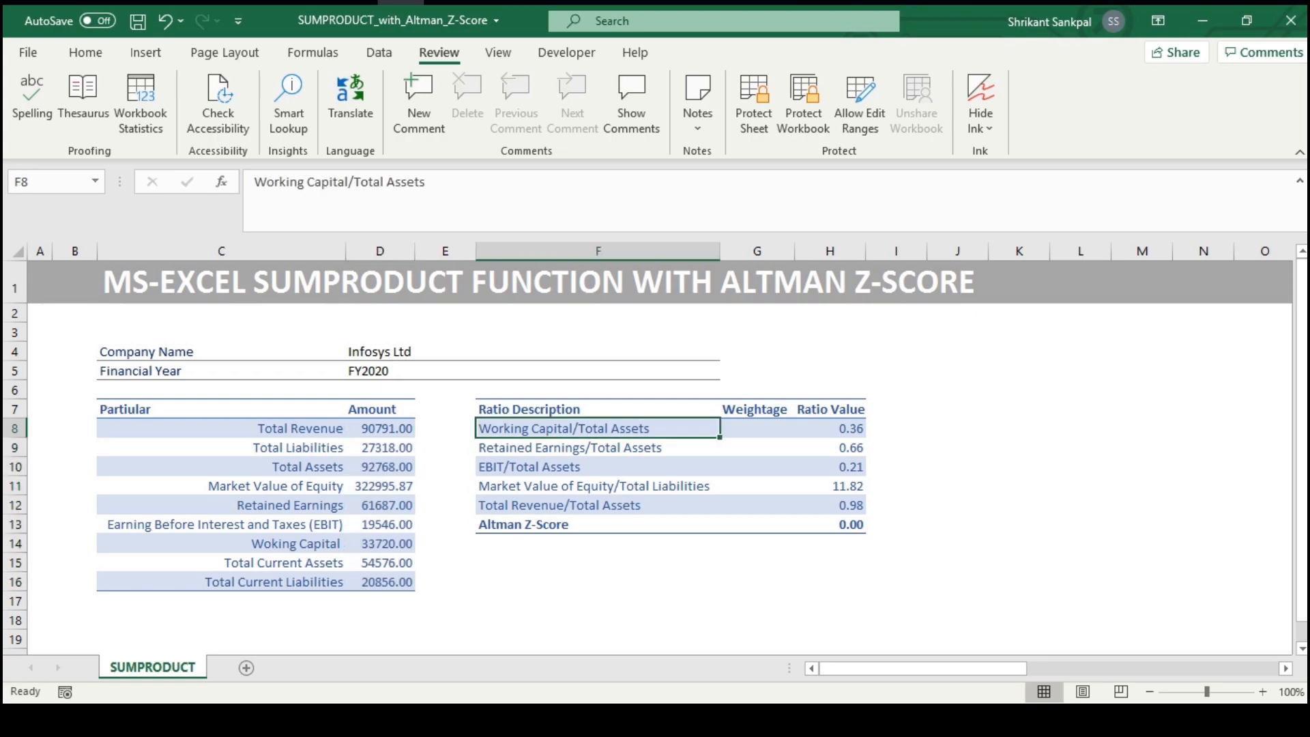
key("Down")
key("Down")
key("Down")
key("Down")
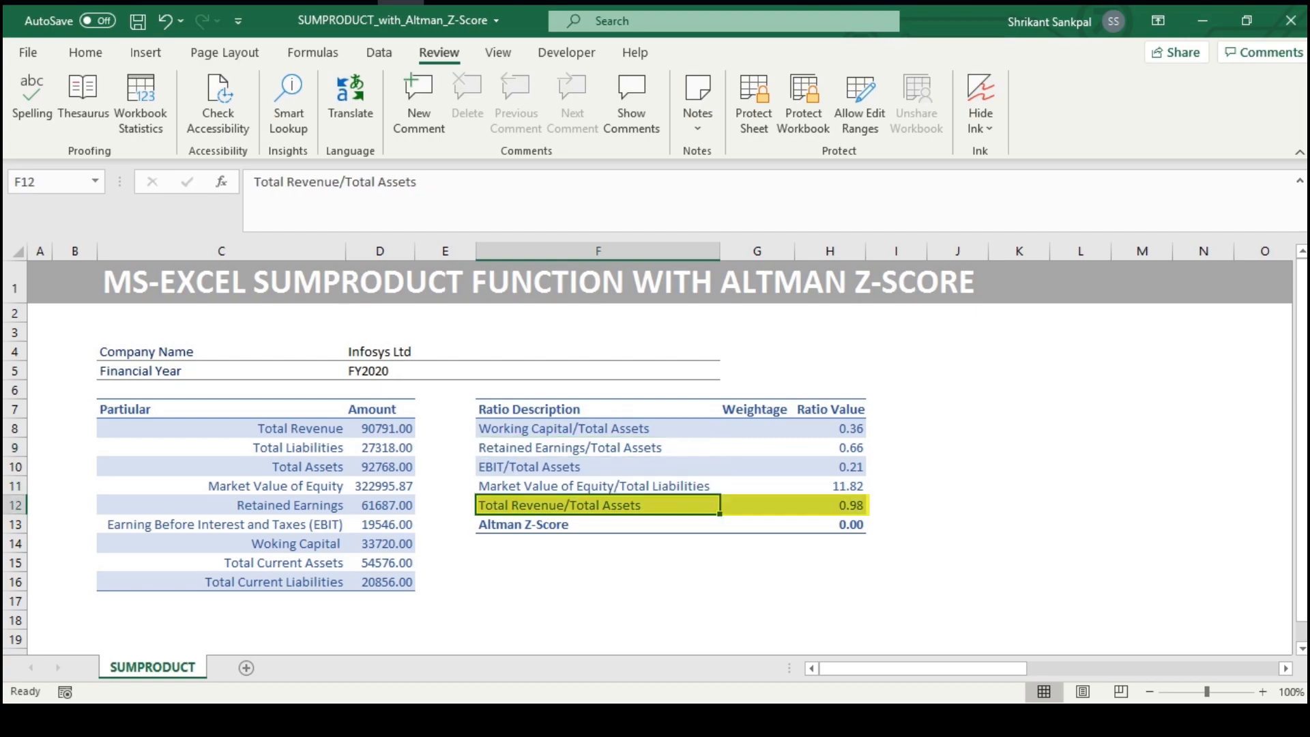
key("ctrl+b")
key("ctrl+b")
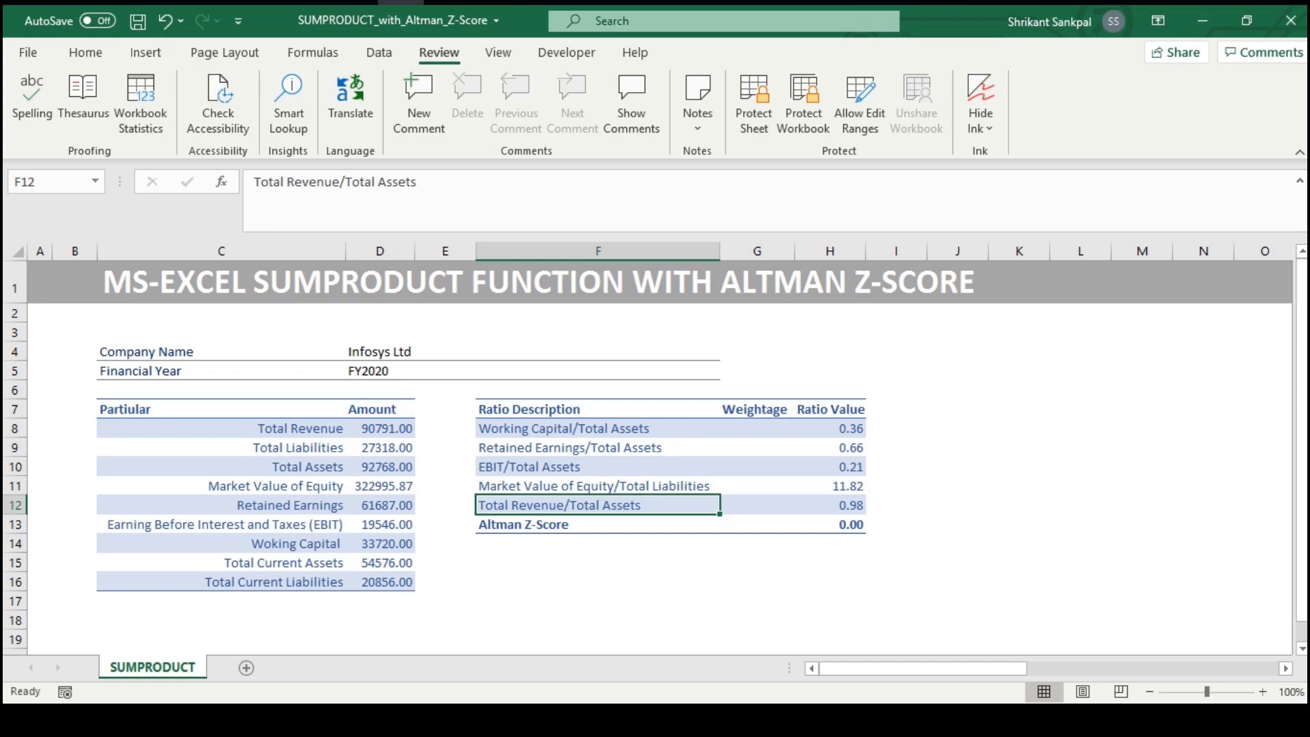
Highlight the first four ratio descriptions in F8:F11, narrowing the selection one ratio at a time to F11
key("Up")
key("shift+Up")
key("shift+Up")
key("shift+Up")
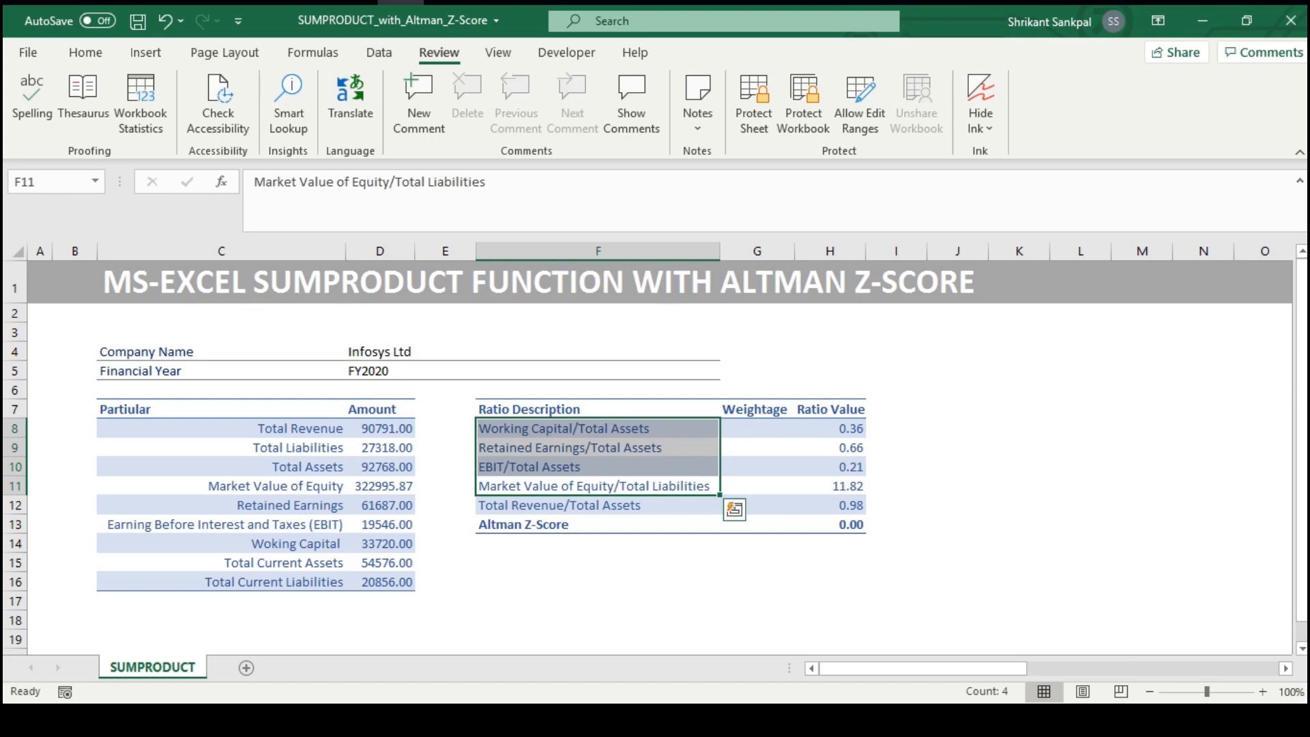
key("shift+Down")
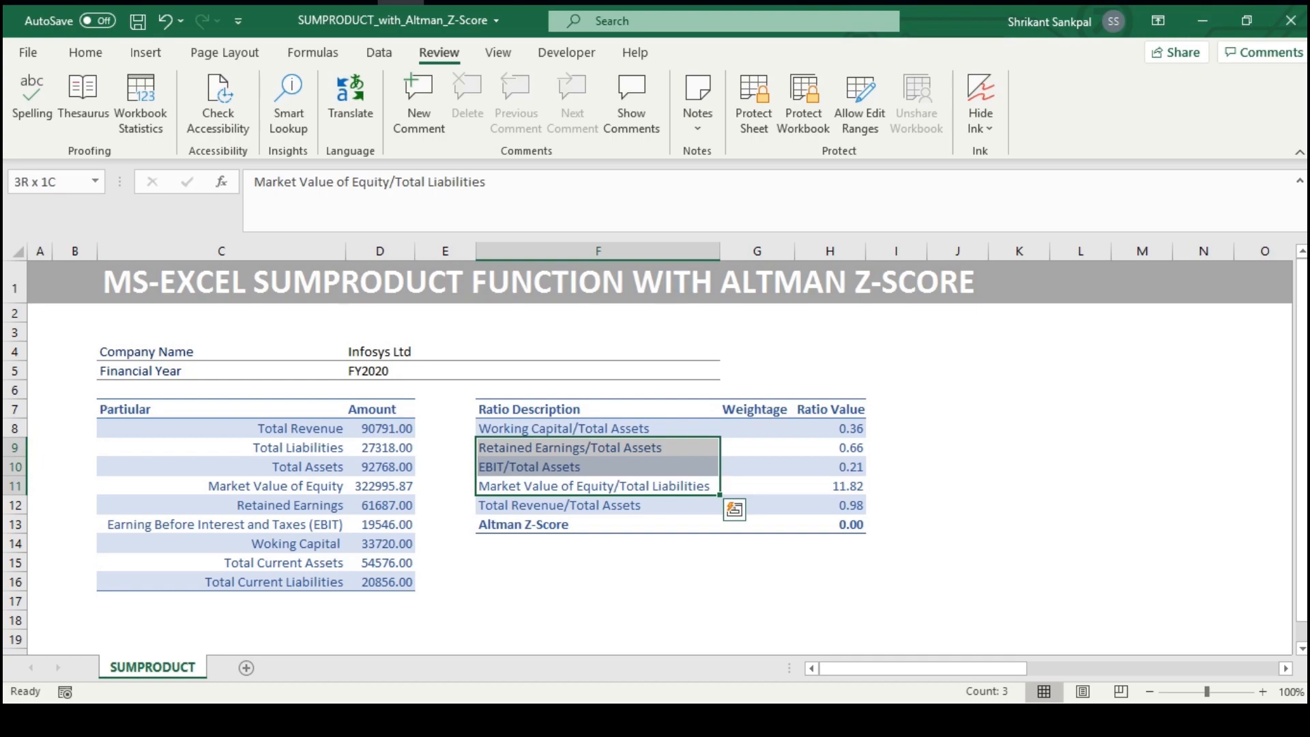
key("shift+Down")
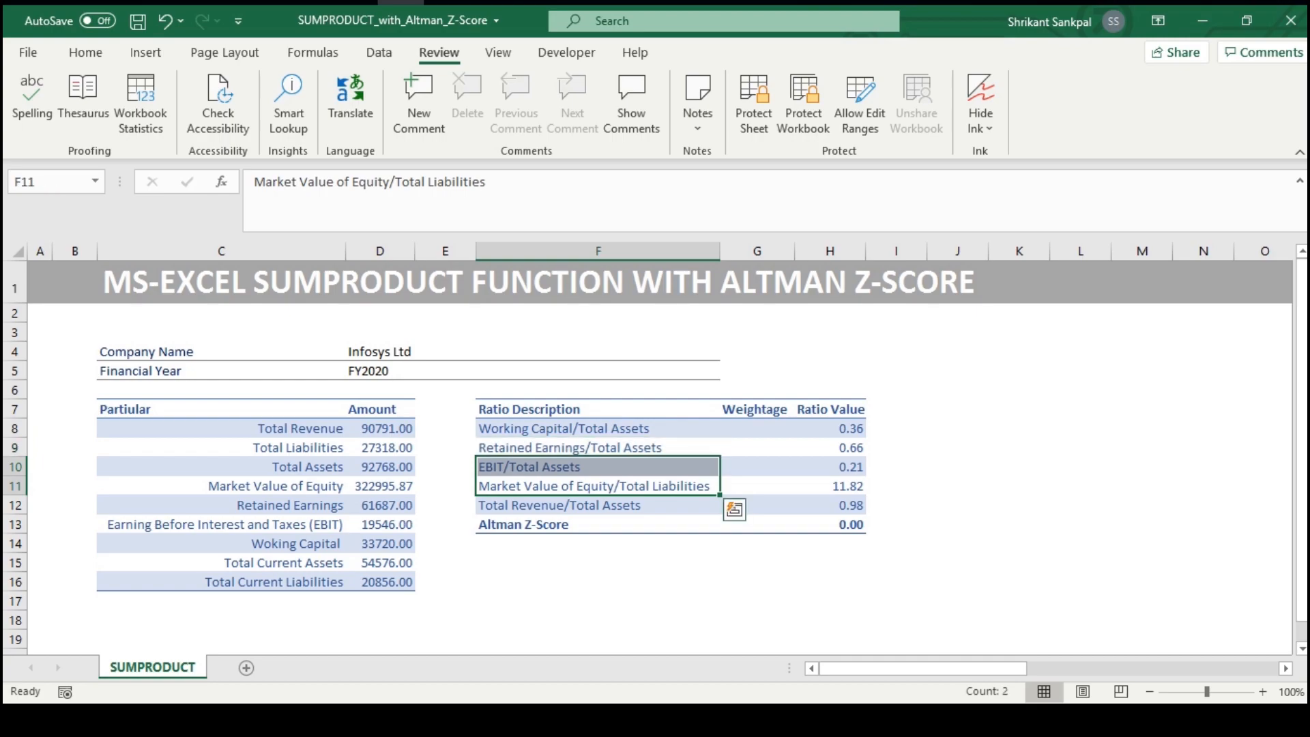
key("shift+Down")
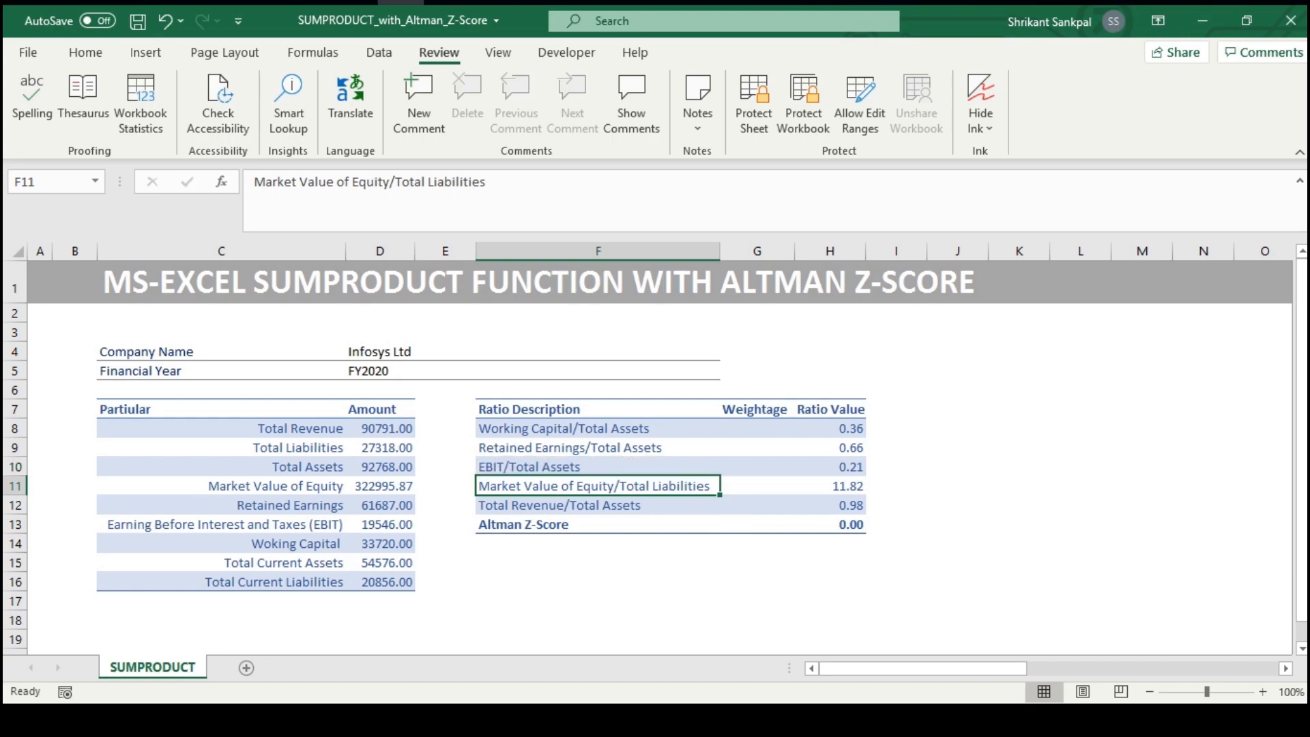
Enter the weightages 6.65 for Working Capital/Total Assets in G8 and 3.27 for Retained Earnings/Total Assets in G9
key("Up")
key("Up")
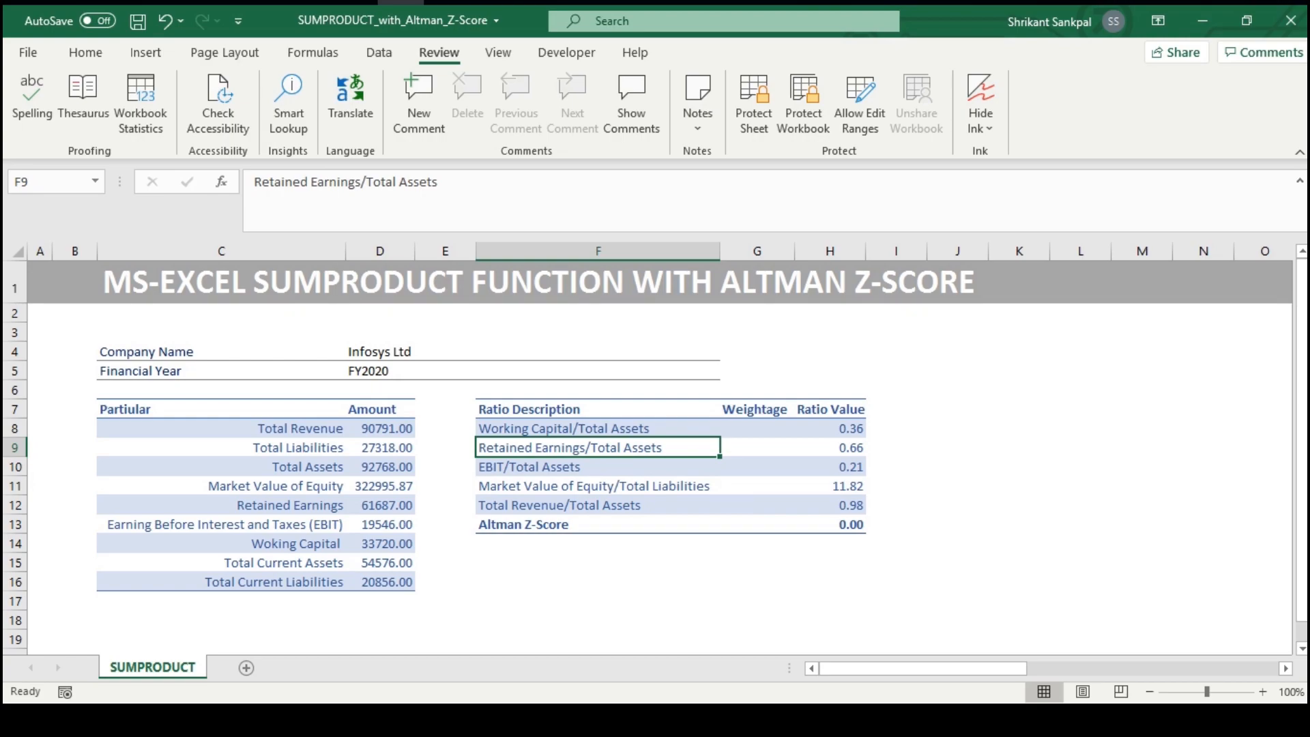
key("Up")
key("Right")
type("6.65")
key("Return")
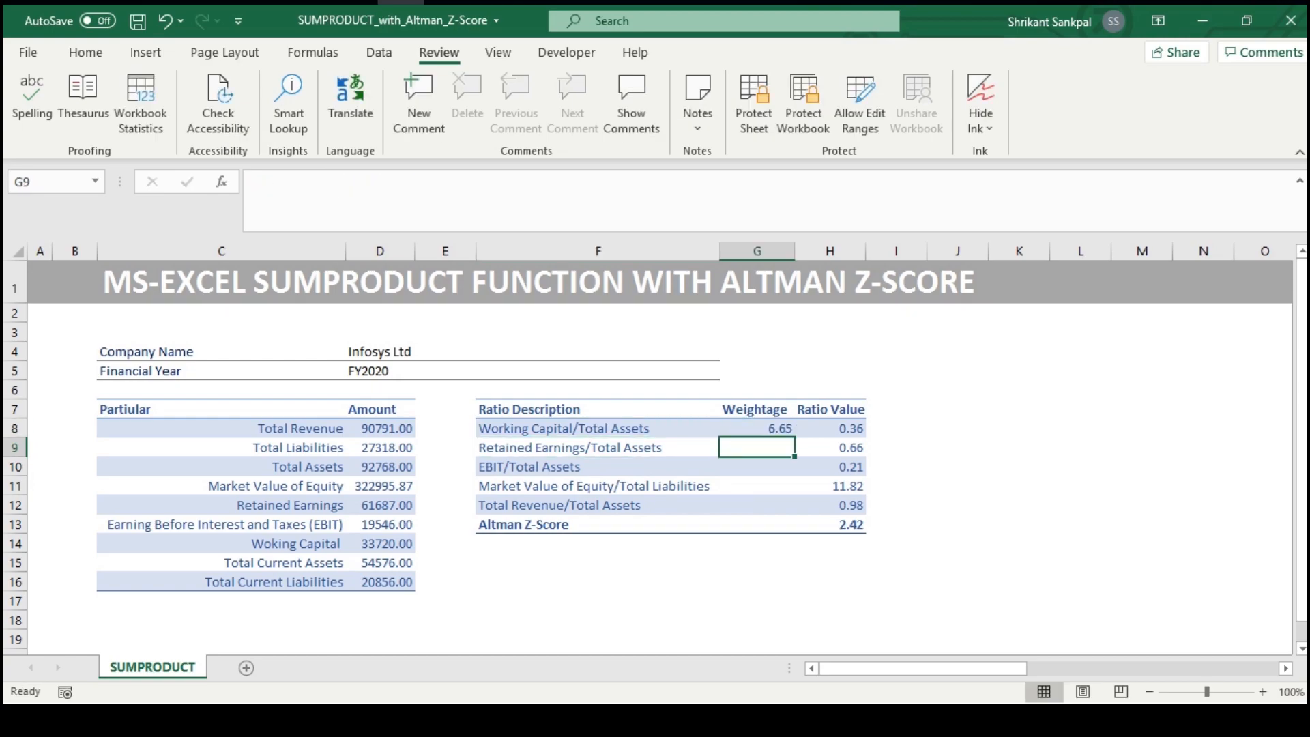
type("3.2")
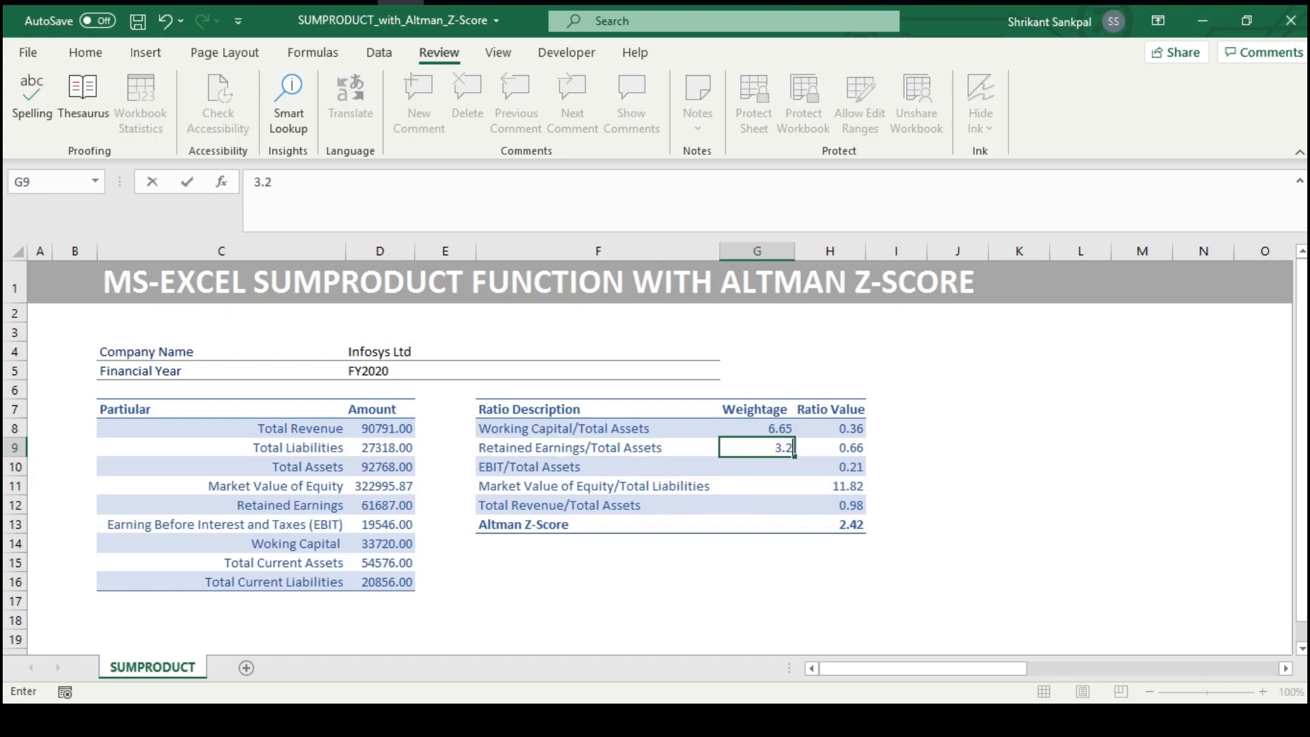
type("7")
key("Return")
Enter the weightages 6.72 for EBIT/Total Assets in G10 and 1.05 for Market Value of Equity/Total Liabilities in G11
type("6.7")
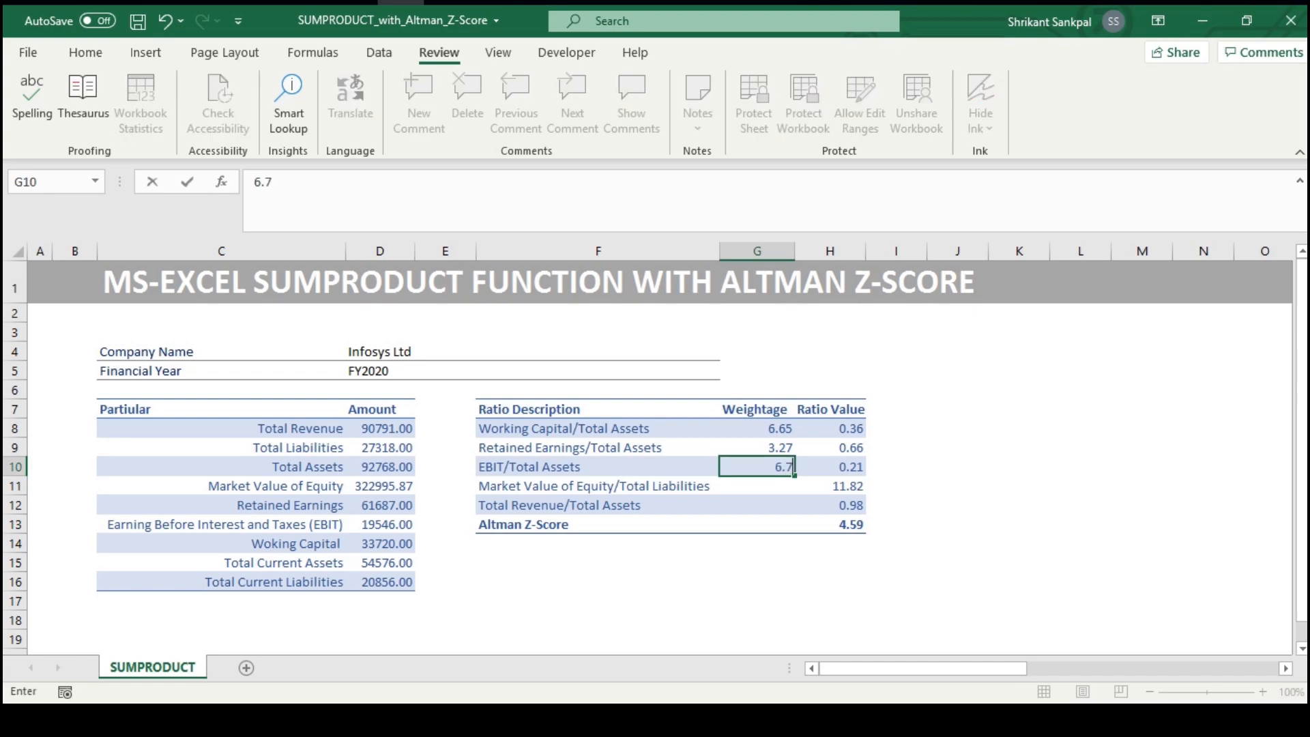
type("2")
key("Return")
type("1.05")
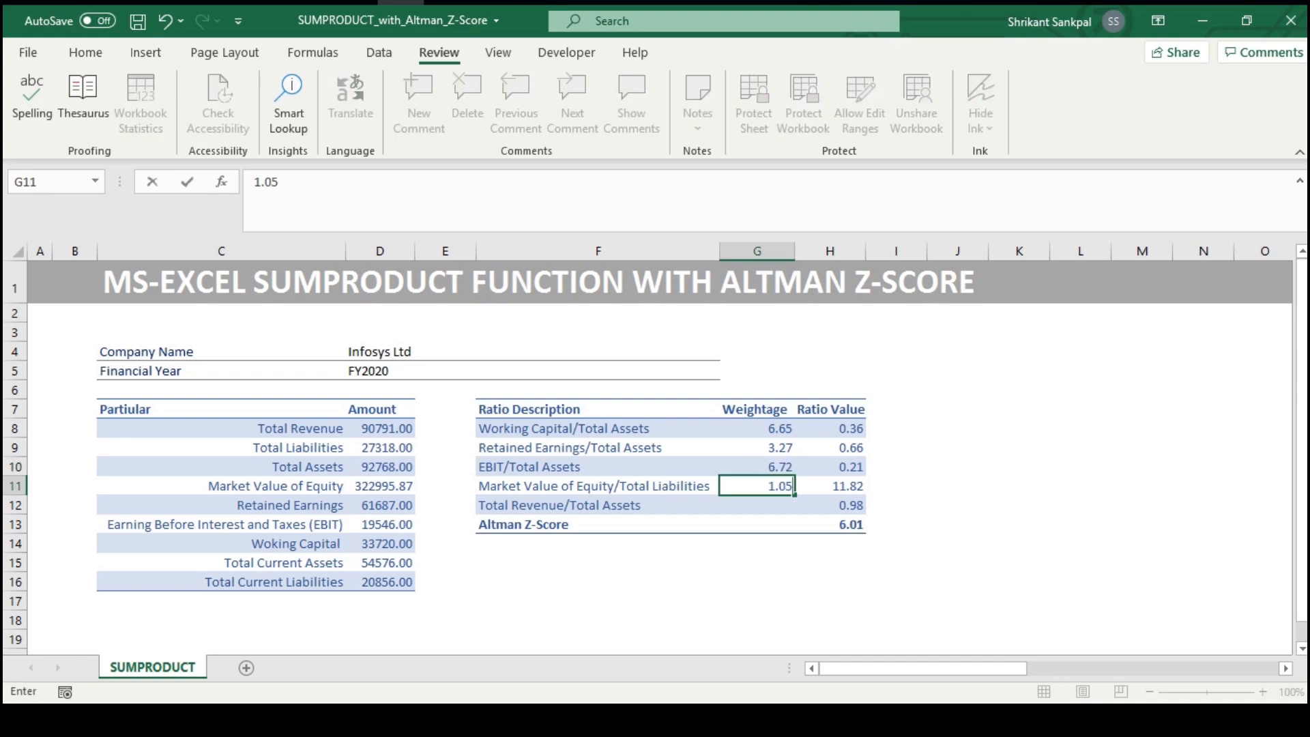
key("Return")
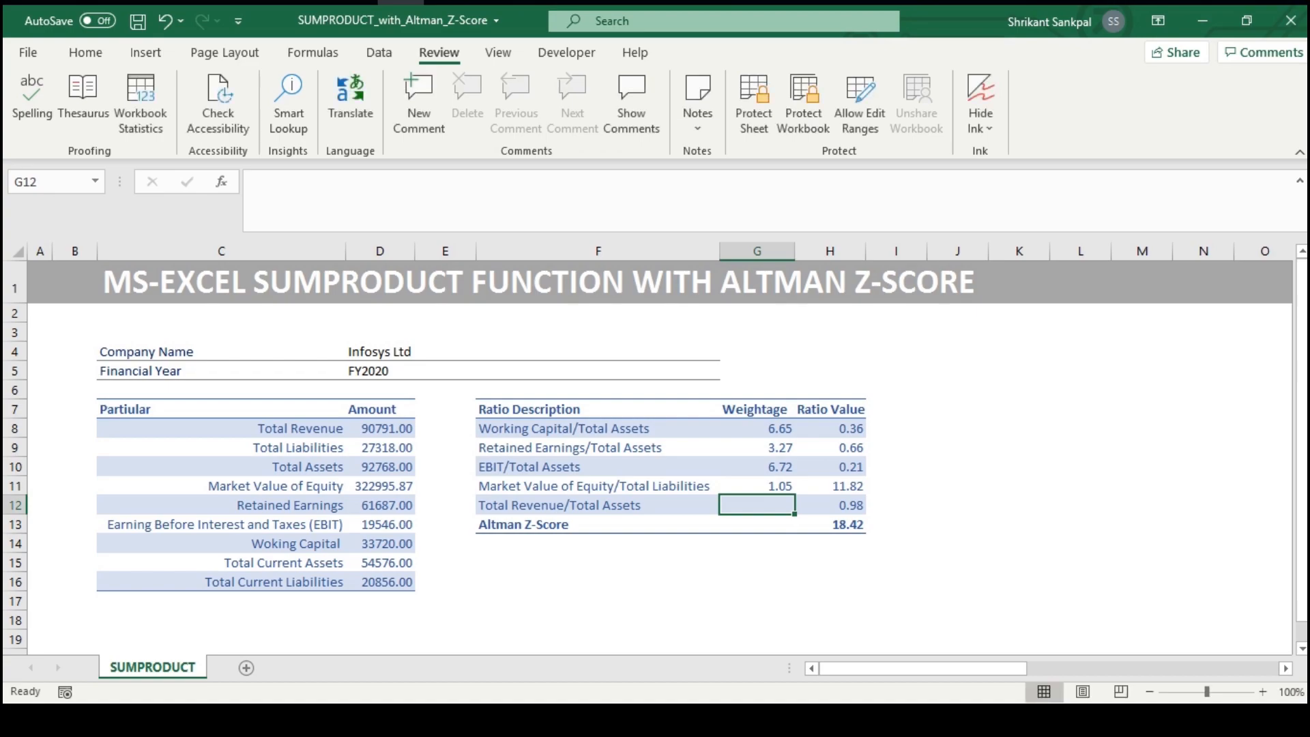
Set the Total Revenue/Total Assets weightage in G12 to 0 and select H13 to review the Altman Z-Score formula
left_click(757, 524)
key("Right")
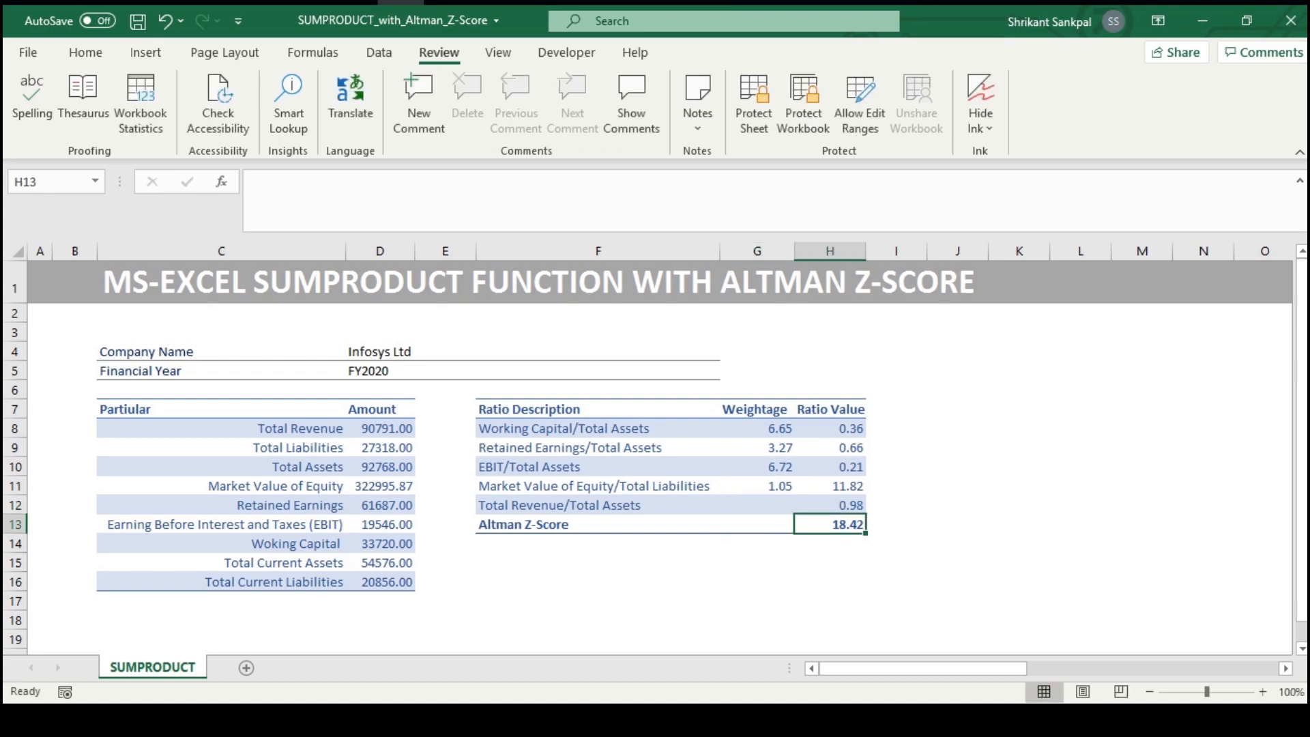
key("Left")
key("Up")
type("0")
key("Return")
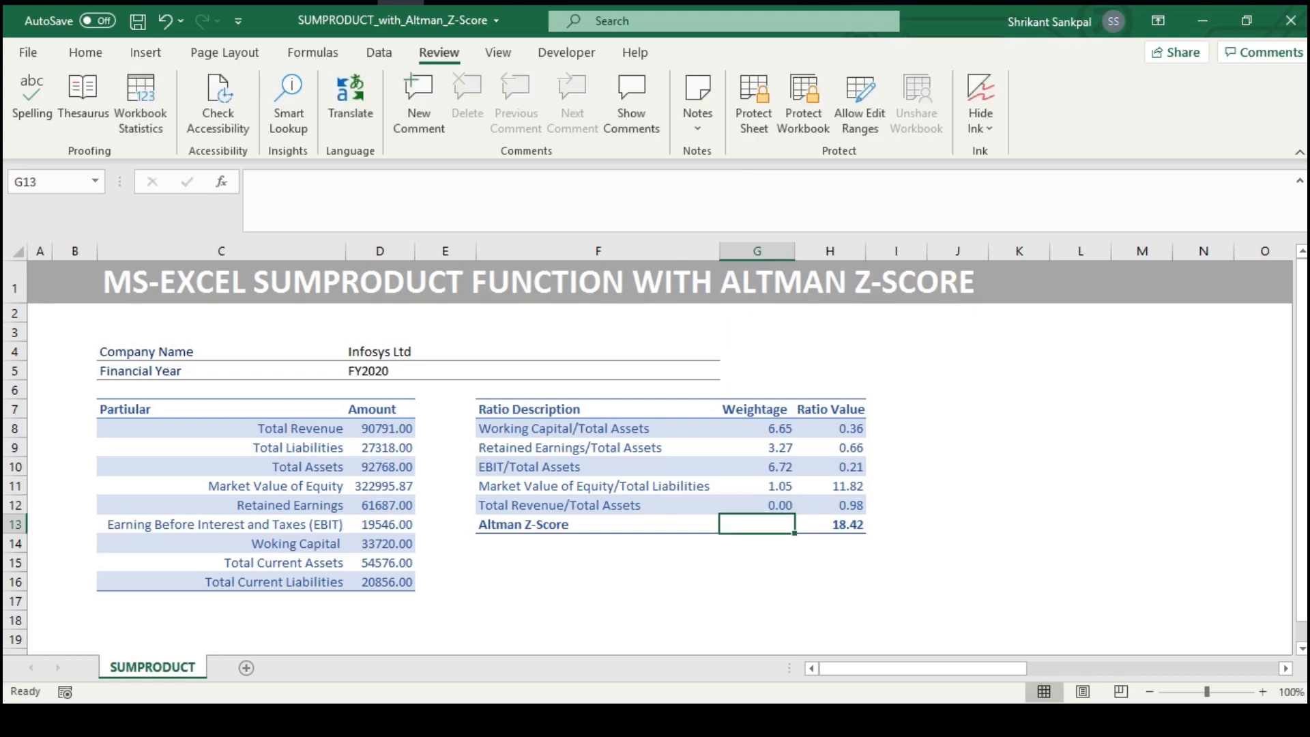
key("Right")
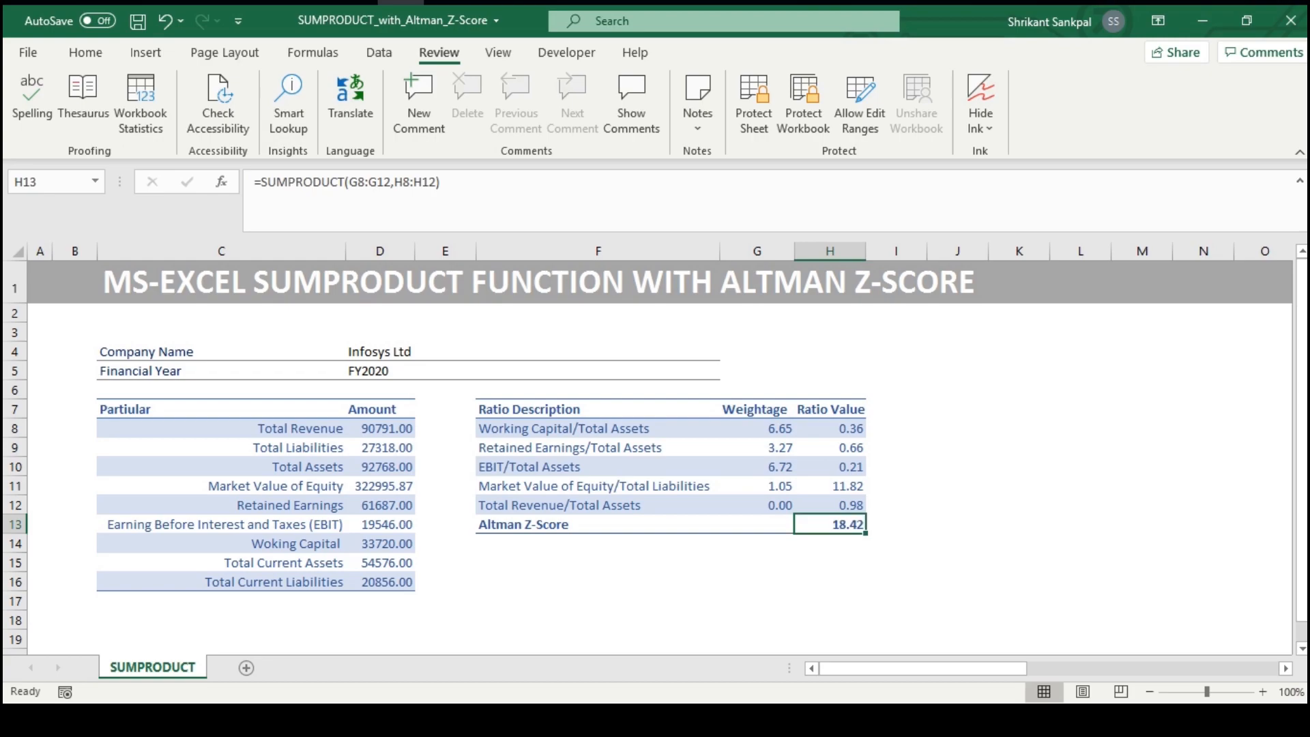